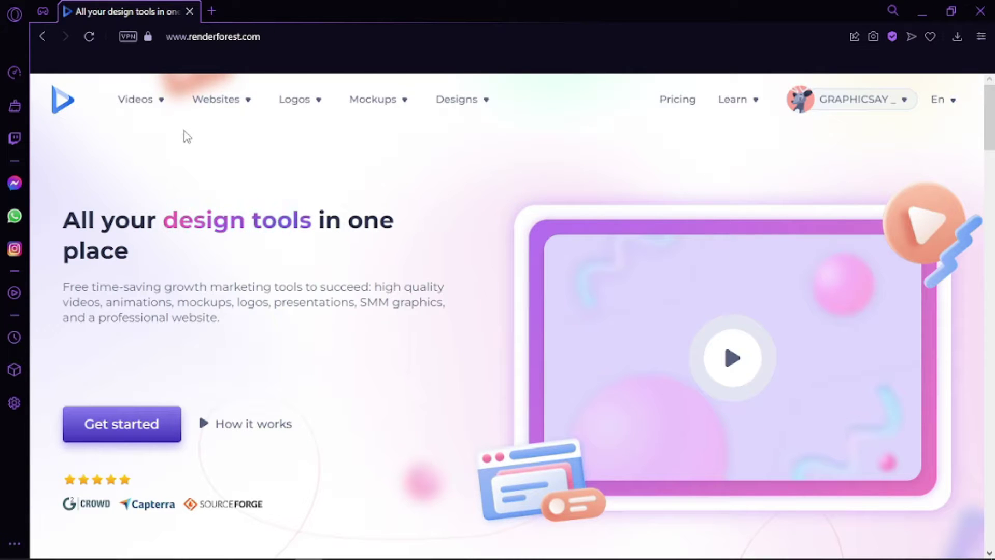
# - Scroll up and down the Renderforest homepage to look over its content
pyautogui.moveTo(300, 126)
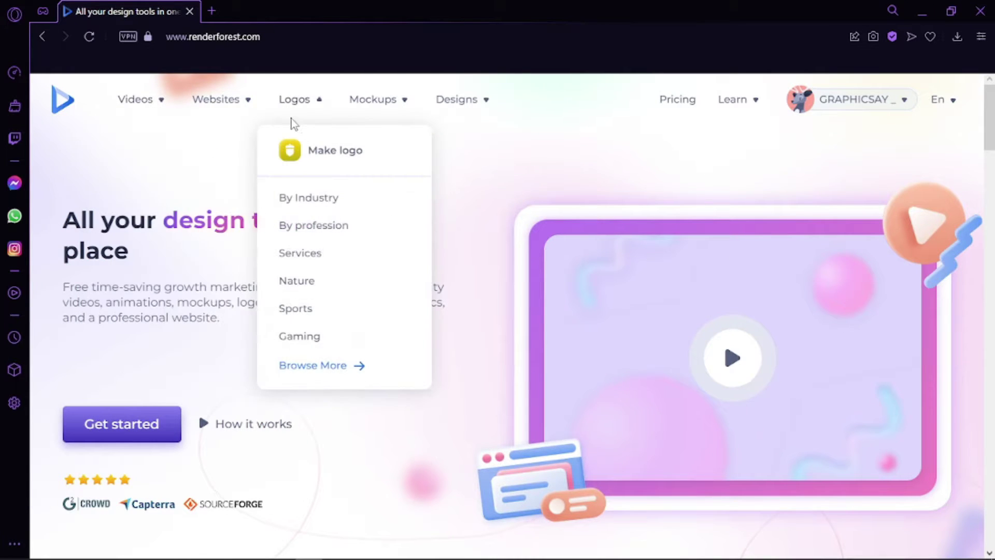
pyautogui.scroll(-4, 552, 310)
pyautogui.scroll(-7, 553, 310)
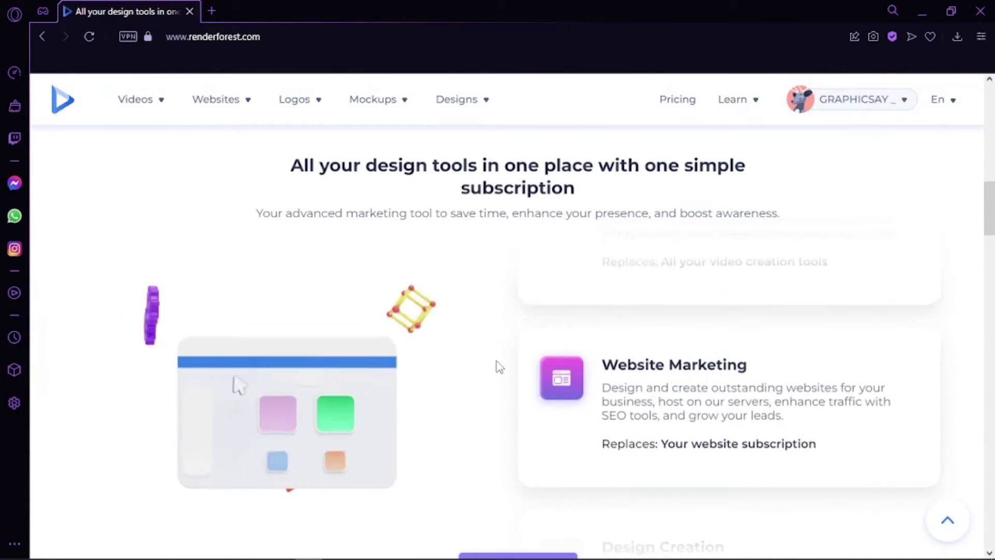
pyautogui.scroll(3, 498, 366)
pyautogui.scroll(10, 449, 338)
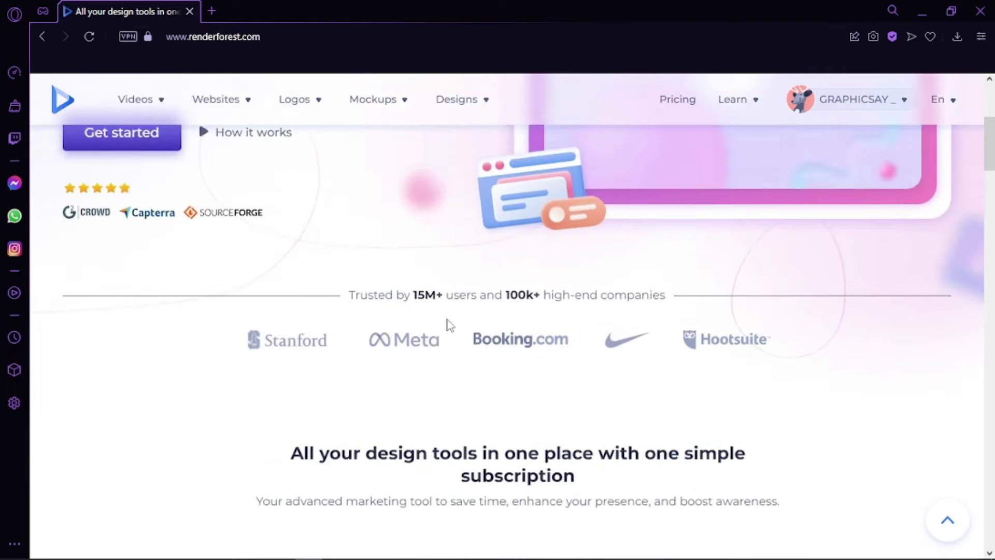
pyautogui.scroll(-8, 450, 325)
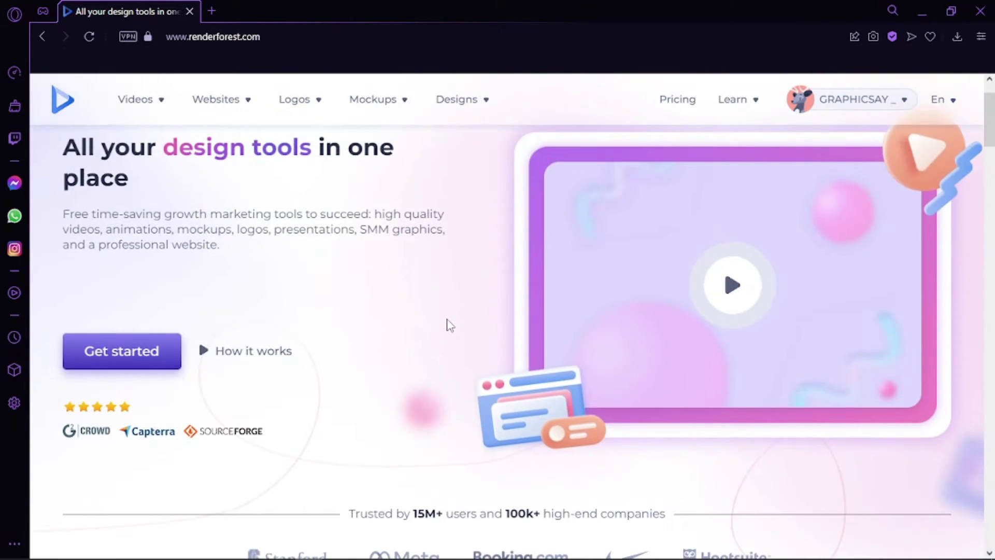
pyautogui.scroll(-5, 449, 326)
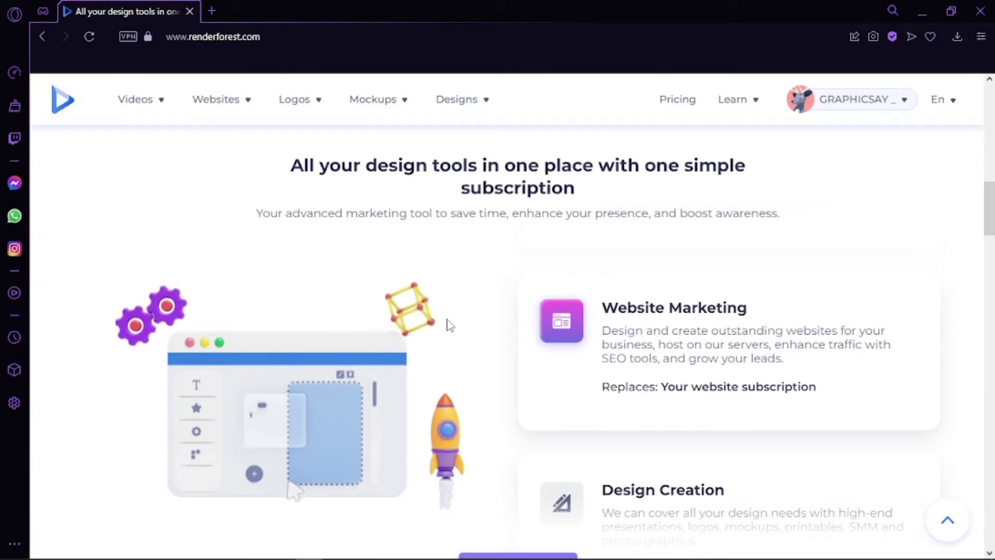
pyautogui.scroll(3, 450, 325)
pyautogui.scroll(10, 450, 324)
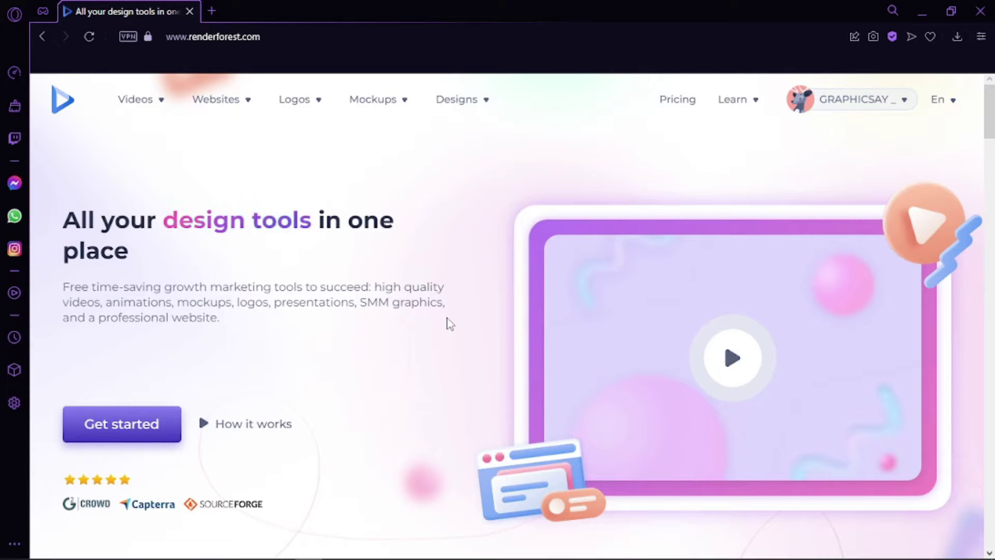
pyautogui.scroll(-6, 450, 325)
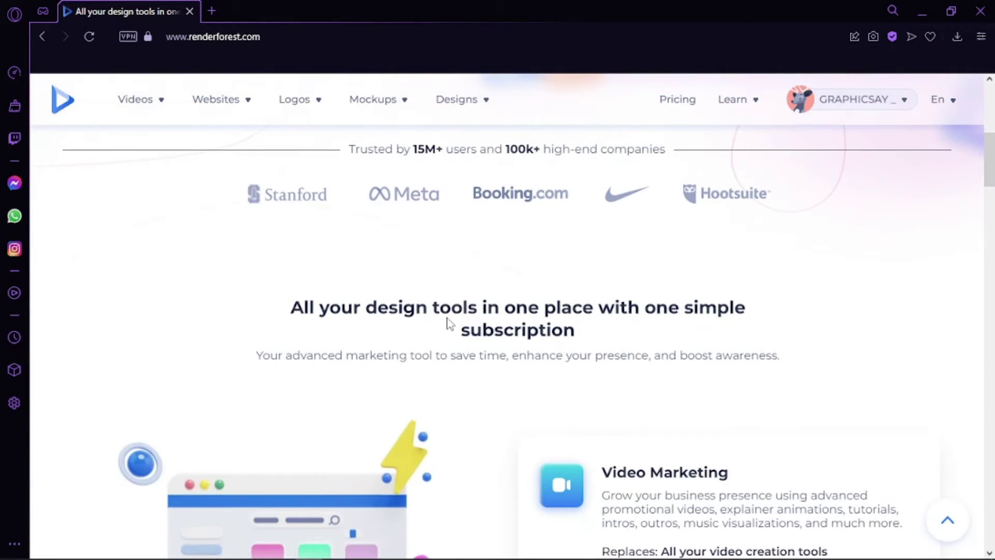
pyautogui.scroll(5, 450, 325)
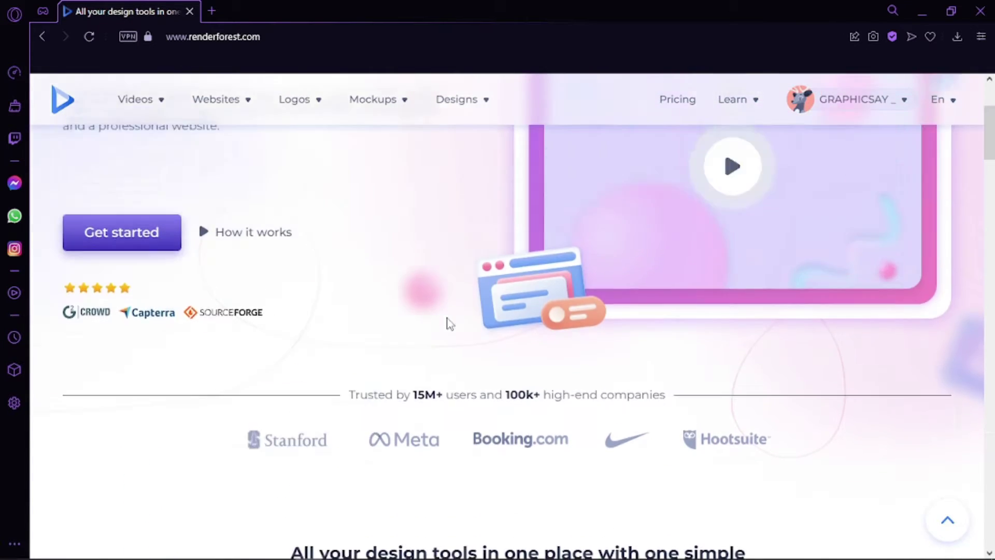
pyautogui.scroll(2, 450, 324)
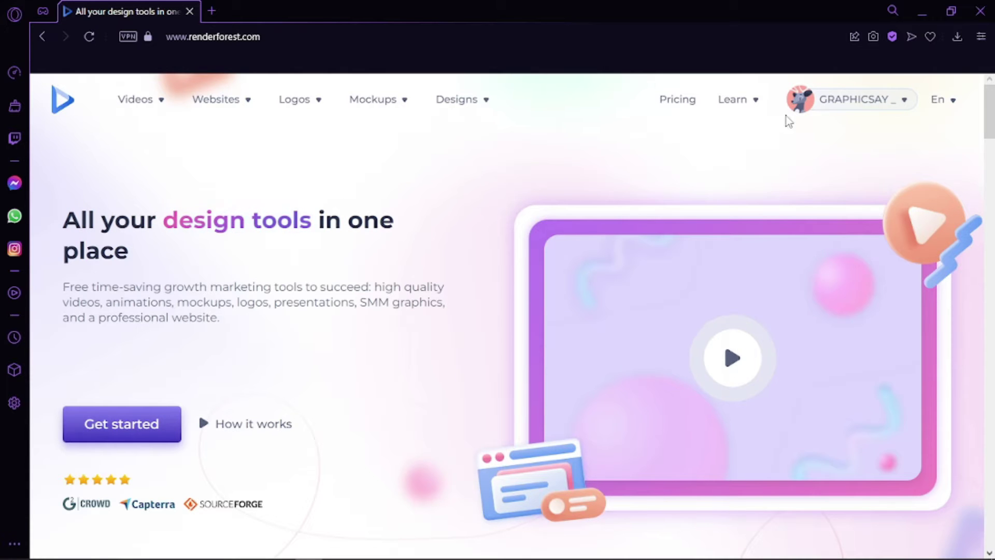
# - Dismiss the 'What do you want to create?' chooser and go to the Pricing page
pyautogui.click(126, 418)
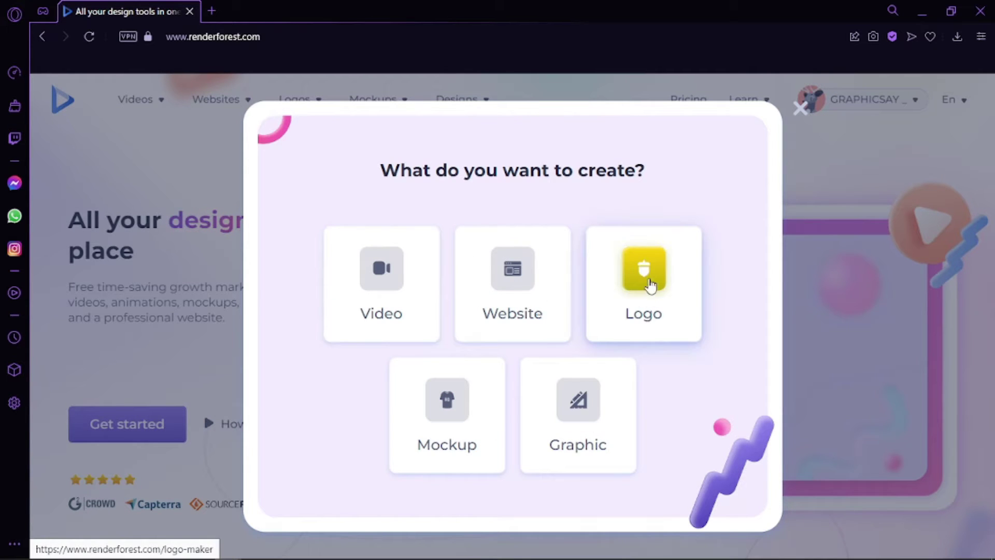
pyautogui.click(800, 108)
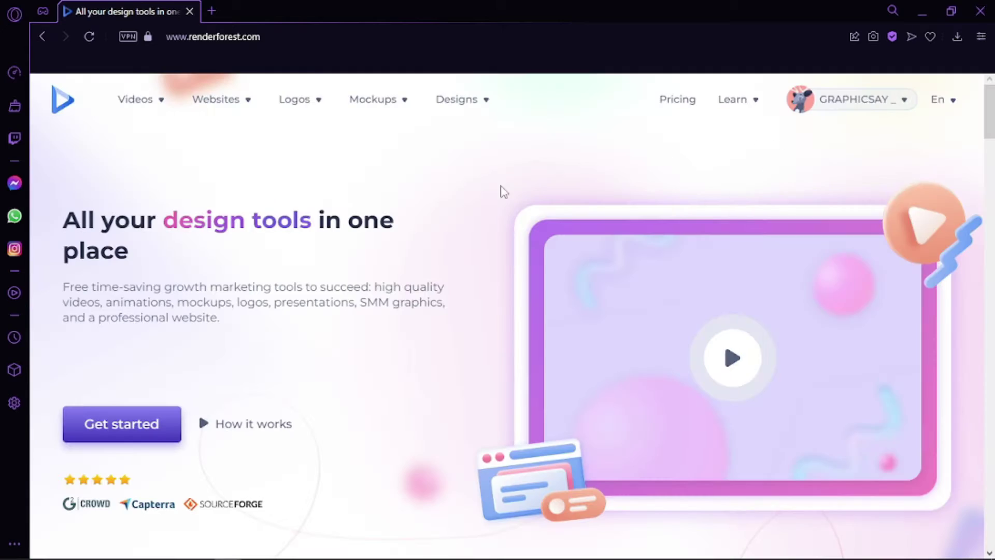
pyautogui.click(673, 102)
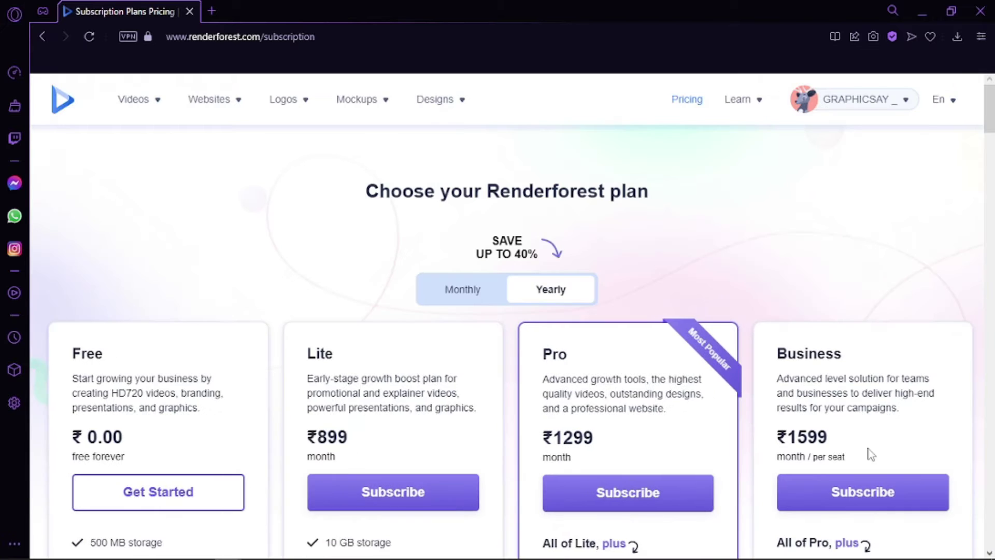
pyautogui.scroll(-2, 221, 270)
pyautogui.scroll(-4, 211, 266)
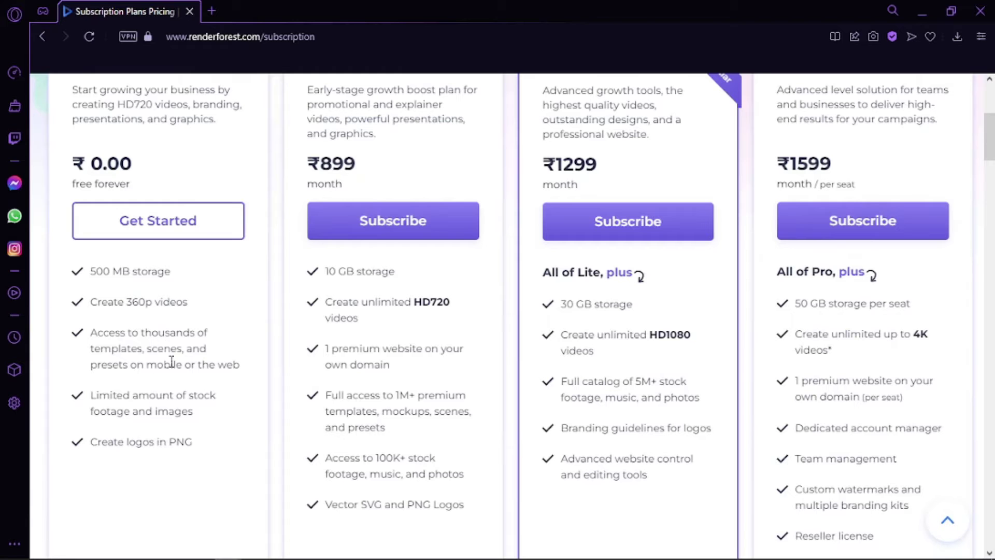
pyautogui.scroll(3, 167, 248)
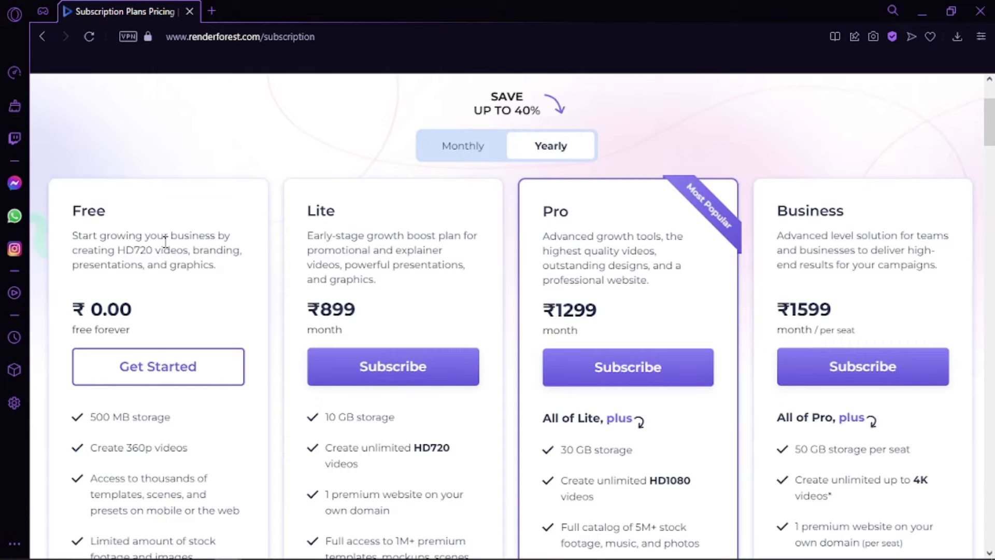
pyautogui.scroll(-4, 222, 338)
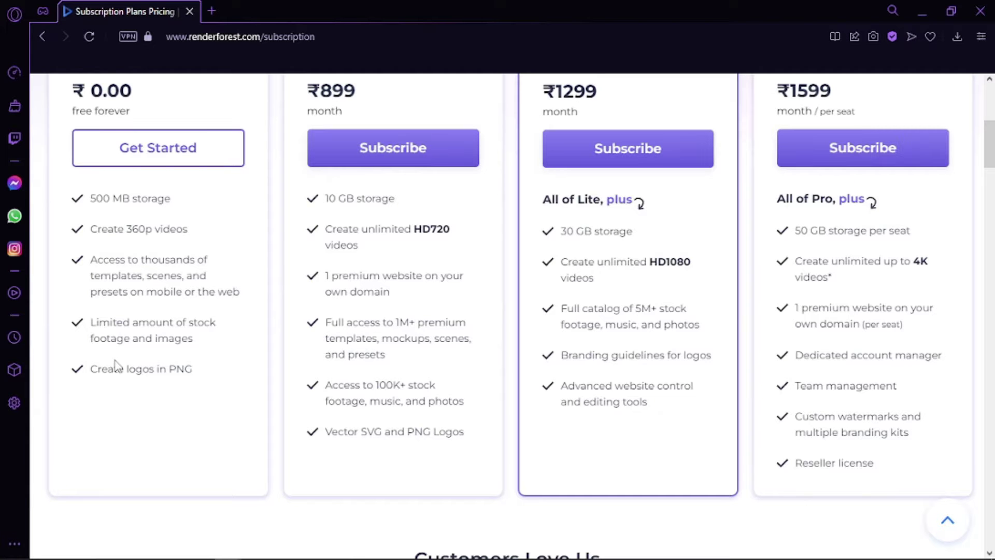
pyautogui.scroll(-11, 115, 365)
pyautogui.scroll(11, 115, 365)
pyautogui.scroll(4, 166, 276)
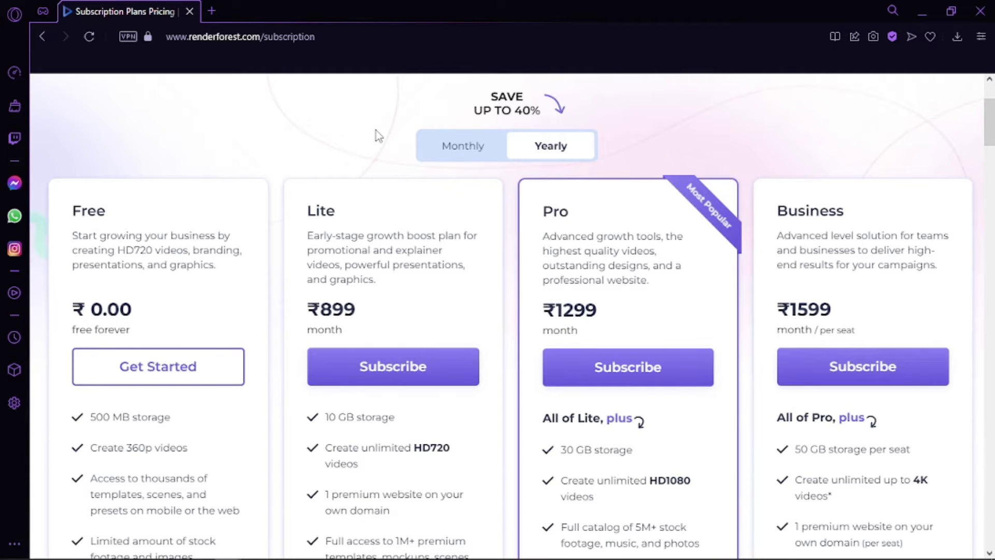
pyautogui.scroll(-3, 377, 136)
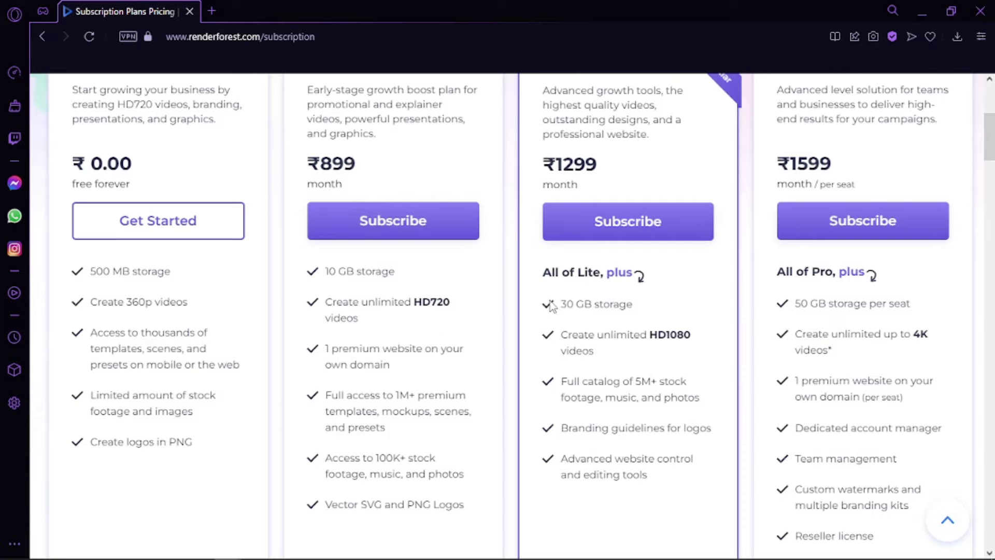
pyautogui.scroll(5, 558, 275)
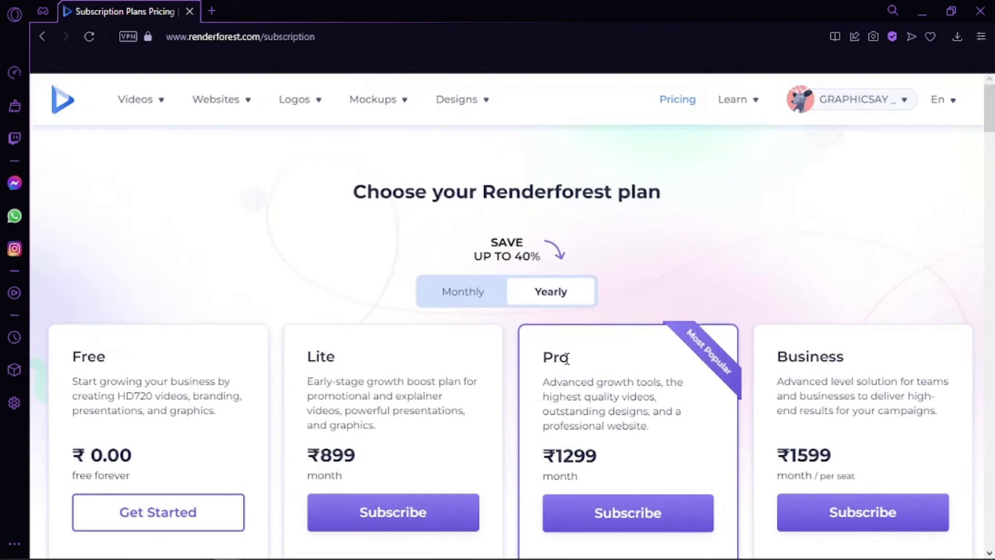
pyautogui.scroll(-12, 567, 358)
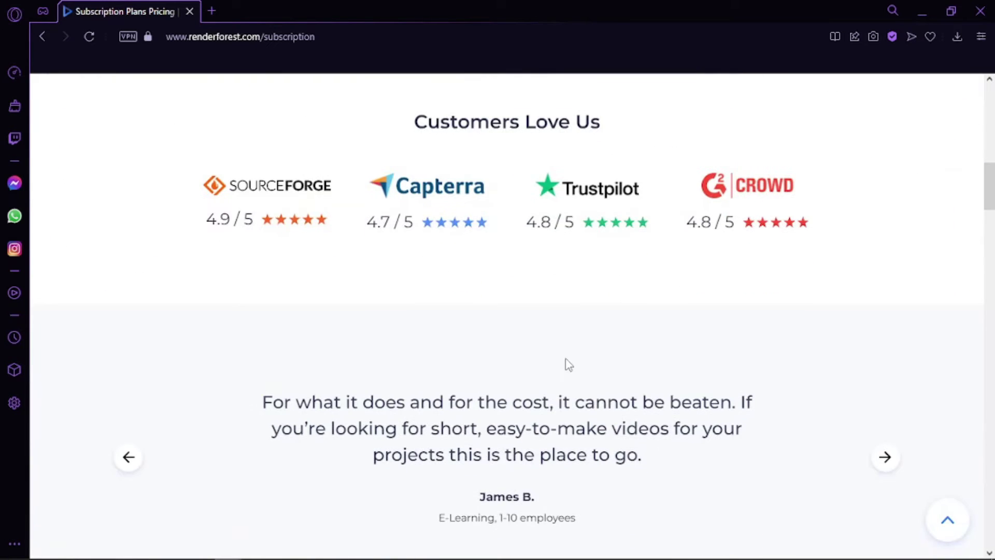
pyautogui.scroll(8, 568, 364)
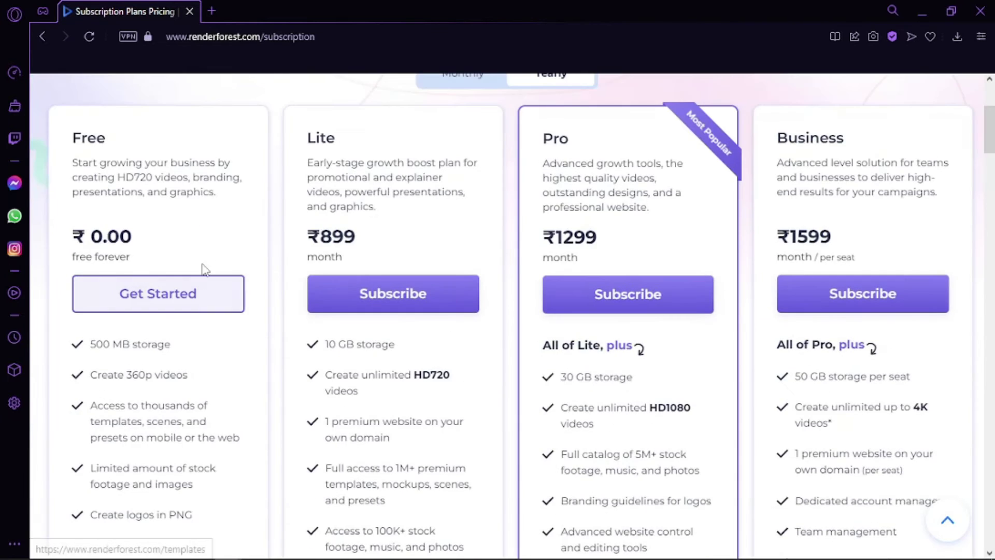
# - Start with the Free plan and open the logo maker from Logos > Make logo
pyautogui.click(199, 286)
pyautogui.moveTo(295, 103)
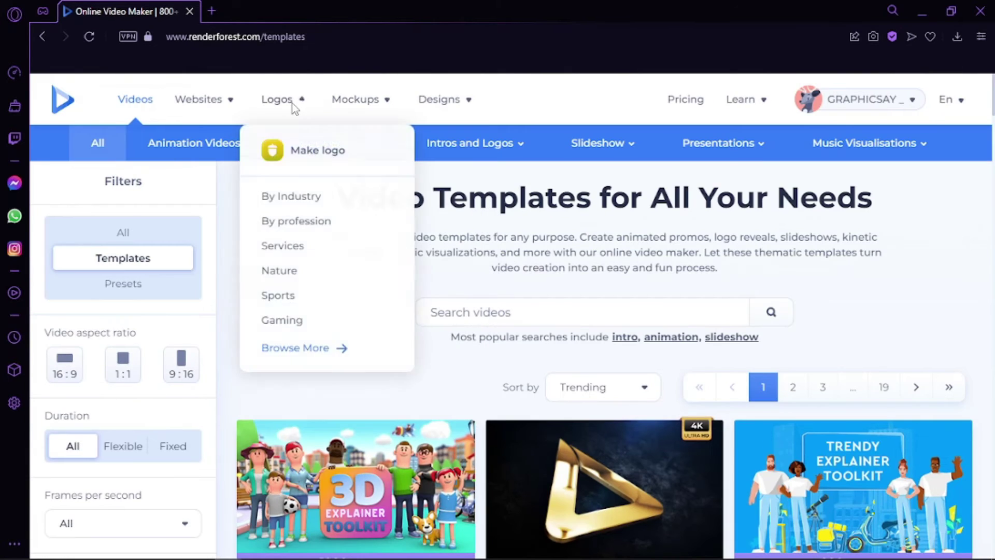
pyautogui.click(287, 161)
pyautogui.scroll(-3, 389, 356)
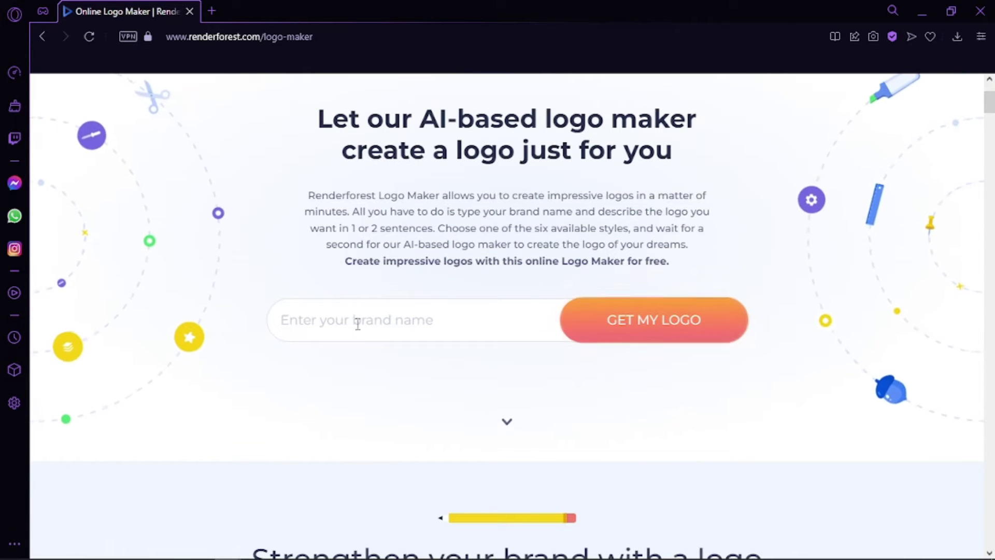
# - Enter Graphicsay as the brand name for the logo
pyautogui.click(326, 323)
pyautogui.write('Graphicsay')
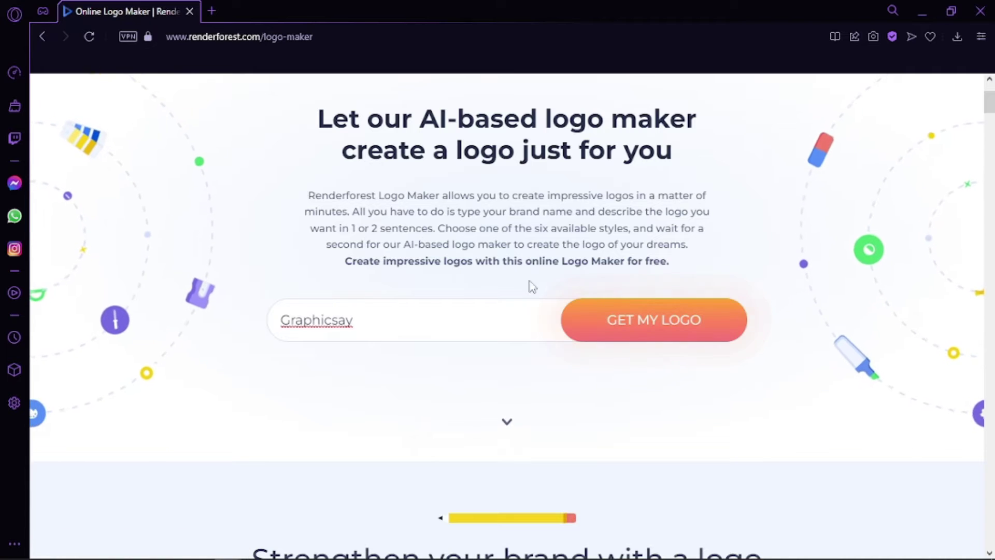
pyautogui.scroll(1, 539, 342)
pyautogui.scroll(3, 577, 358)
# - Generate the Graphicsay logo, add tagline 'Professional' and begin the description 'Something Cool and Artistic'
pyautogui.click(637, 469)
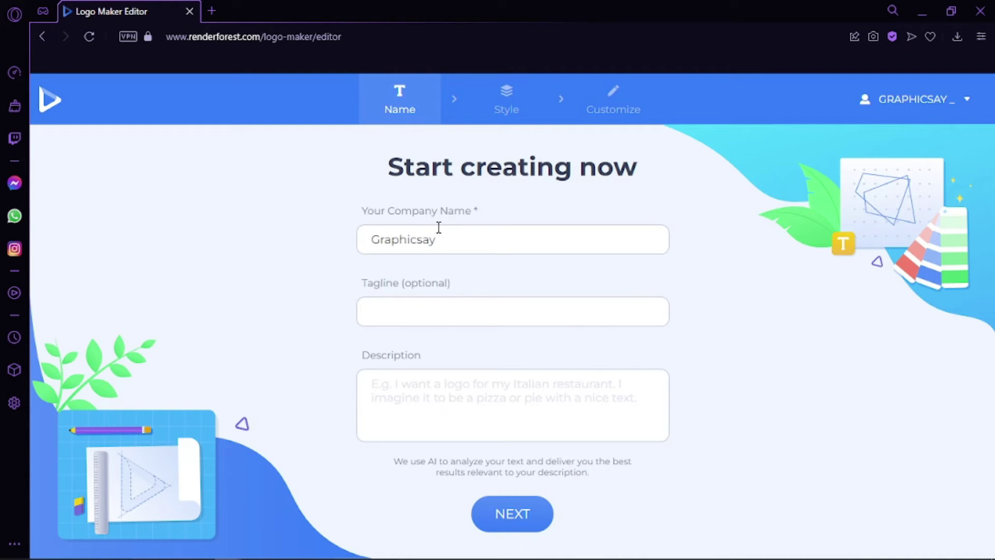
pyautogui.click(440, 240)
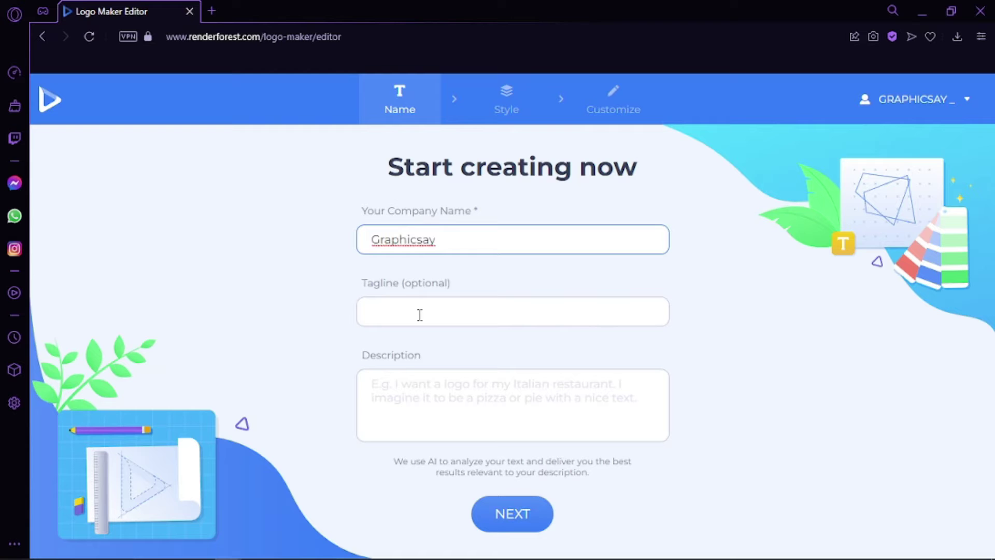
pyautogui.click(420, 315)
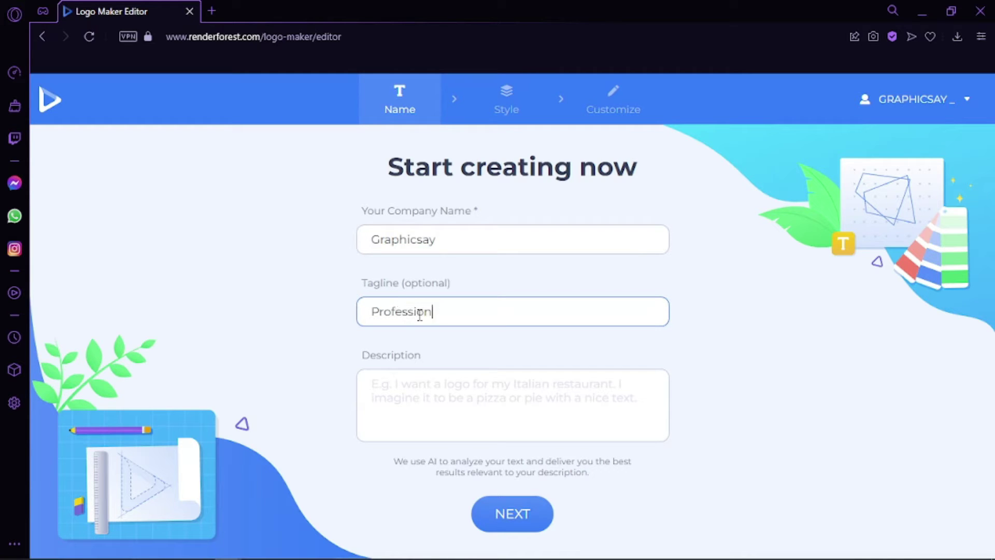
pyautogui.click(434, 403)
pyautogui.write('Something Cool and Artistic')
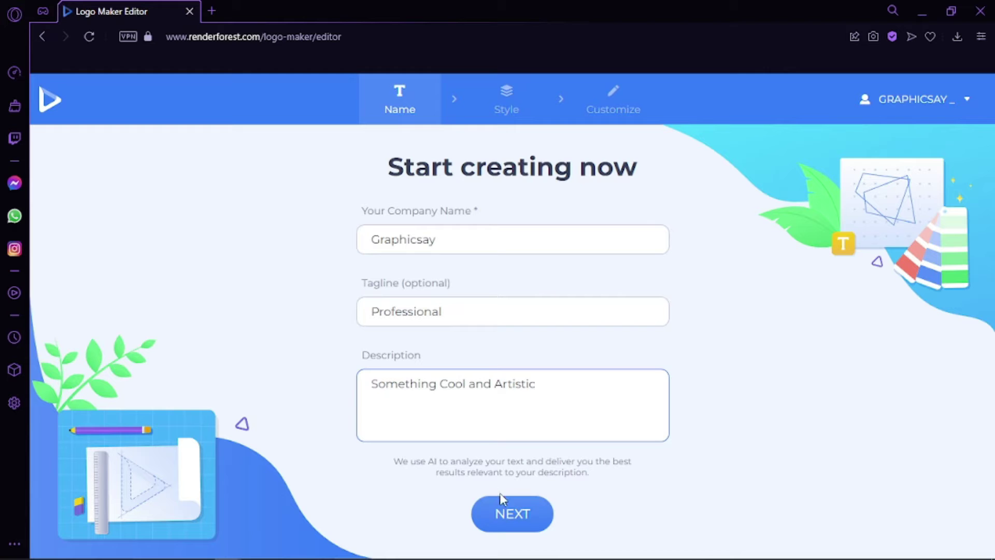
# - On the style step, toggle Solid and Line Style off again and choose Flat
pyautogui.click(505, 510)
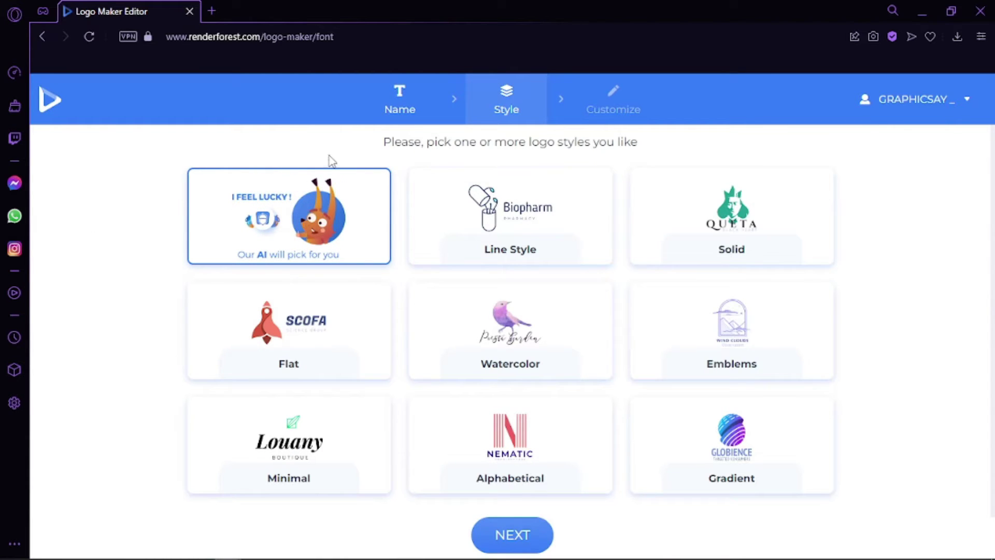
pyautogui.click(701, 235)
pyautogui.click(585, 252)
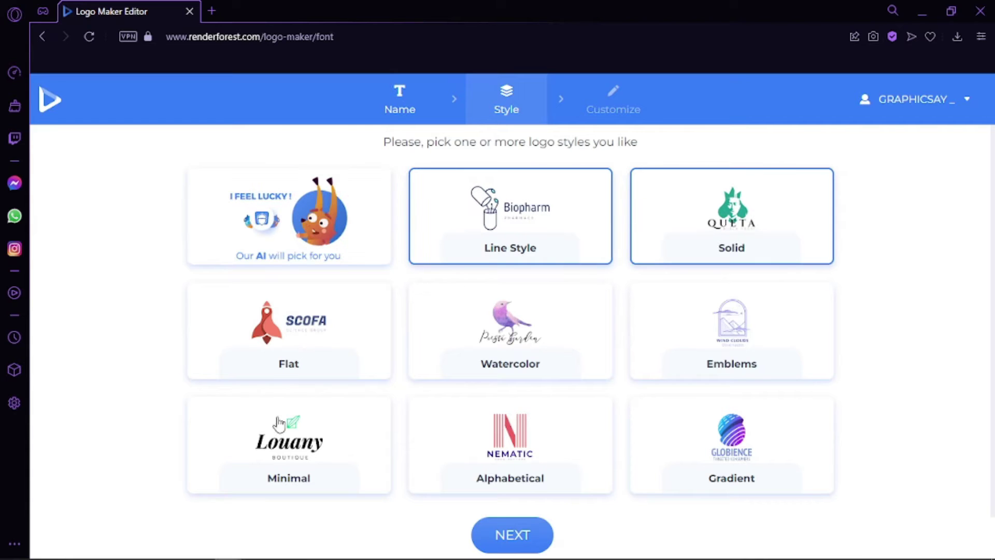
pyautogui.click(653, 256)
pyautogui.click(604, 248)
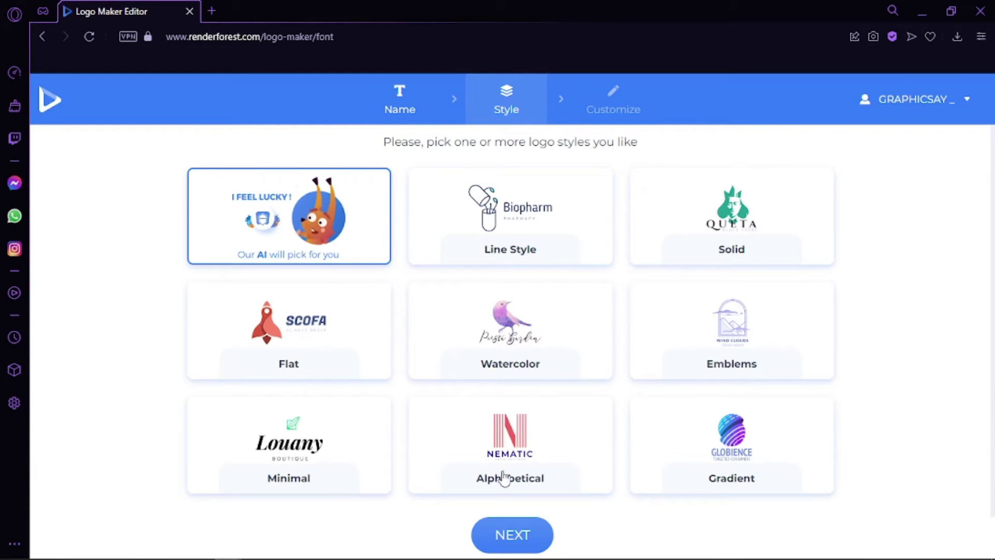
pyautogui.click(333, 375)
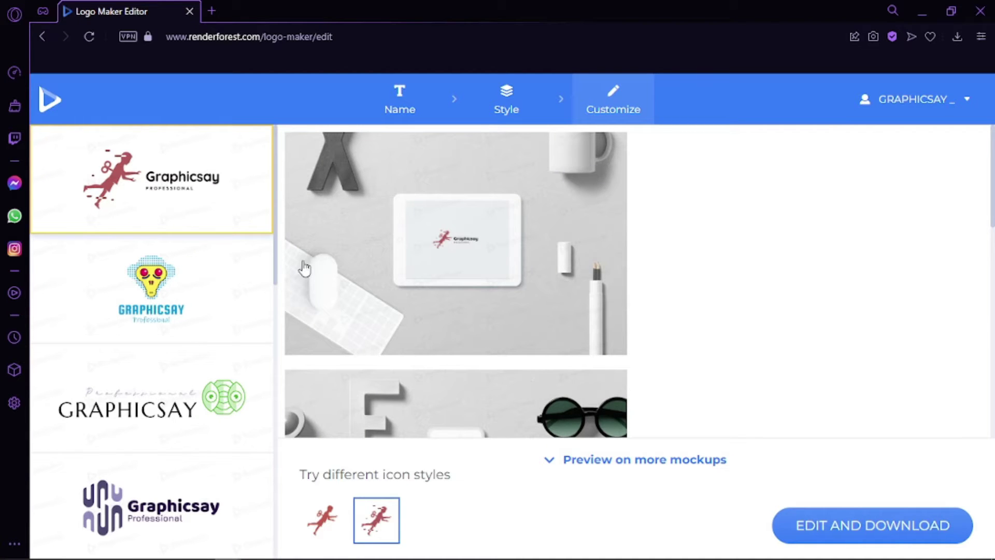
# - Browse the generated logos and choose the orange tribal-mask design
pyautogui.scroll(-4, 308, 285)
pyautogui.scroll(4, 308, 285)
pyautogui.scroll(-4, 244, 283)
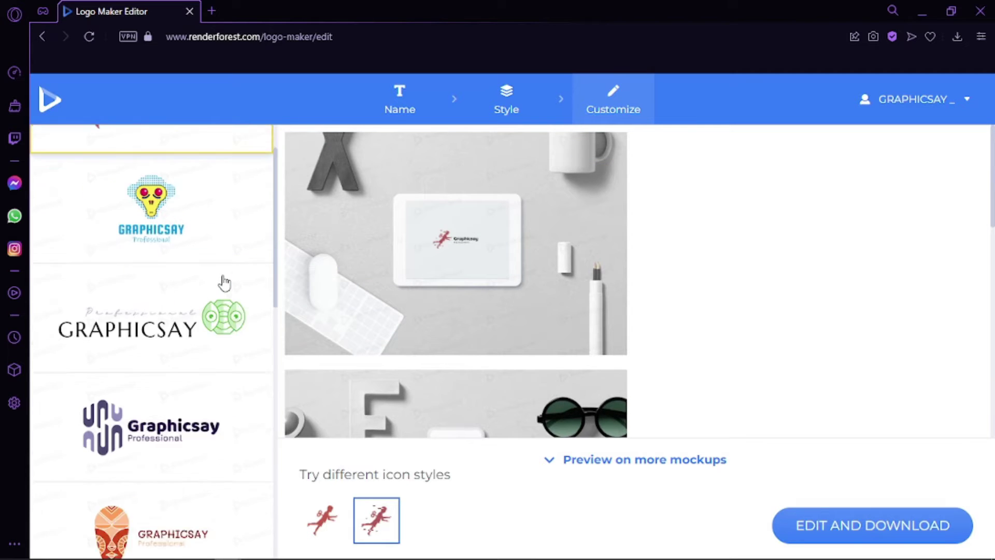
pyautogui.scroll(-3, 225, 283)
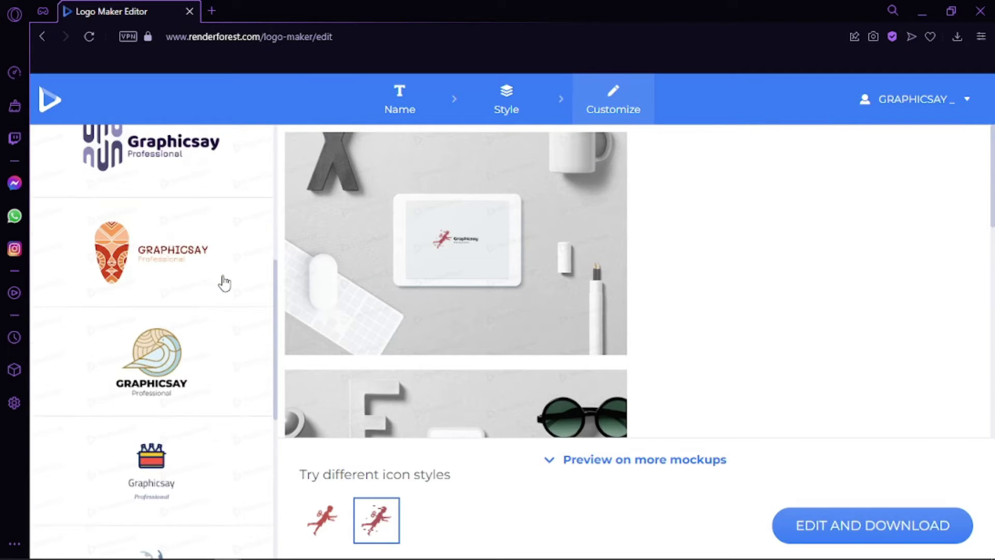
pyautogui.scroll(3, 224, 283)
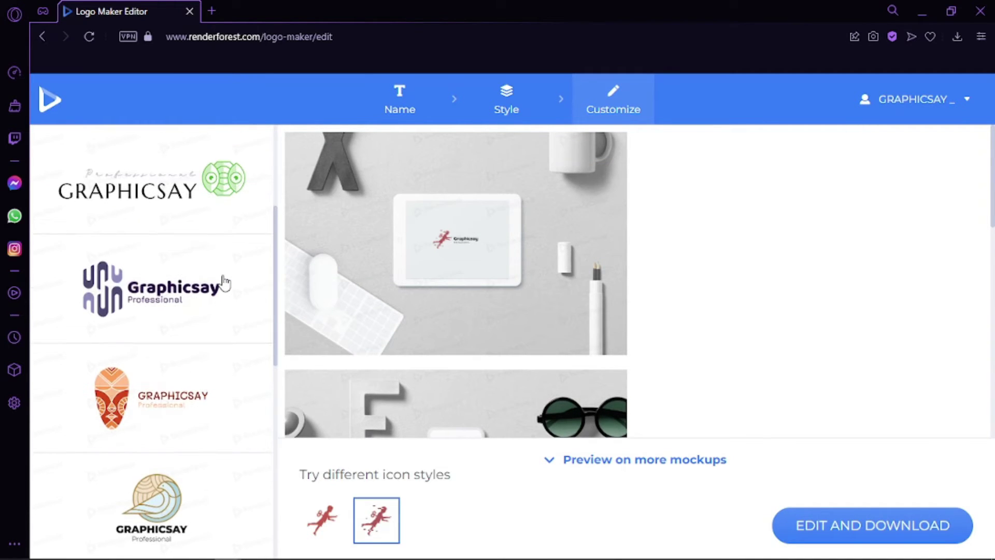
pyautogui.scroll(4, 225, 283)
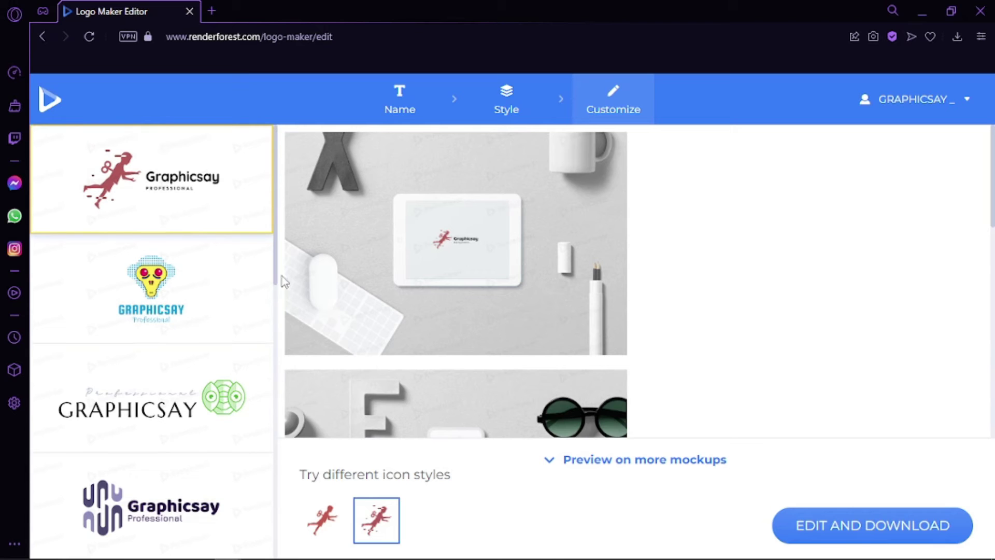
pyautogui.scroll(-5, 145, 389)
pyautogui.click(159, 332)
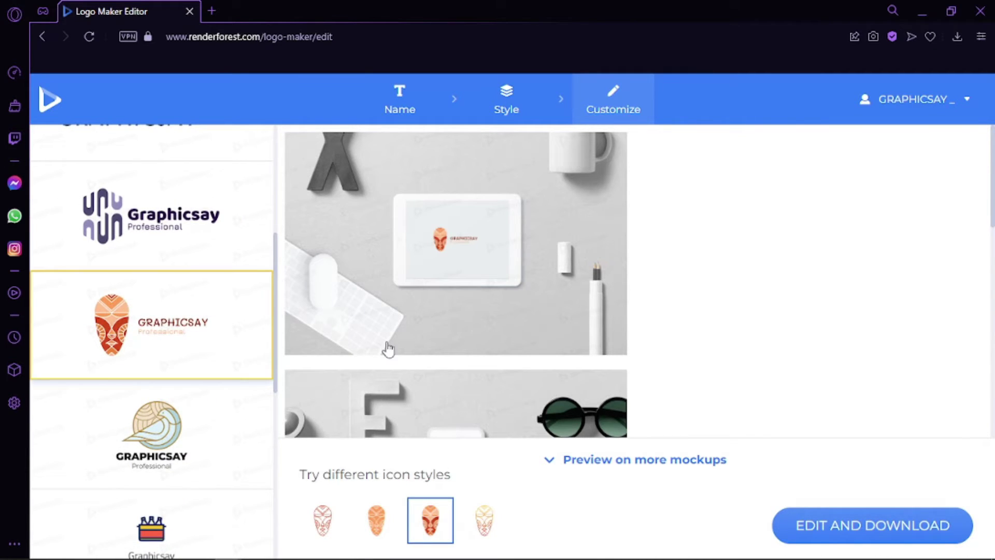
# - Preview the mask's outline, plain orange and full-colour icon styles
pyautogui.scroll(-5, 468, 320)
pyautogui.scroll(-6, 470, 321)
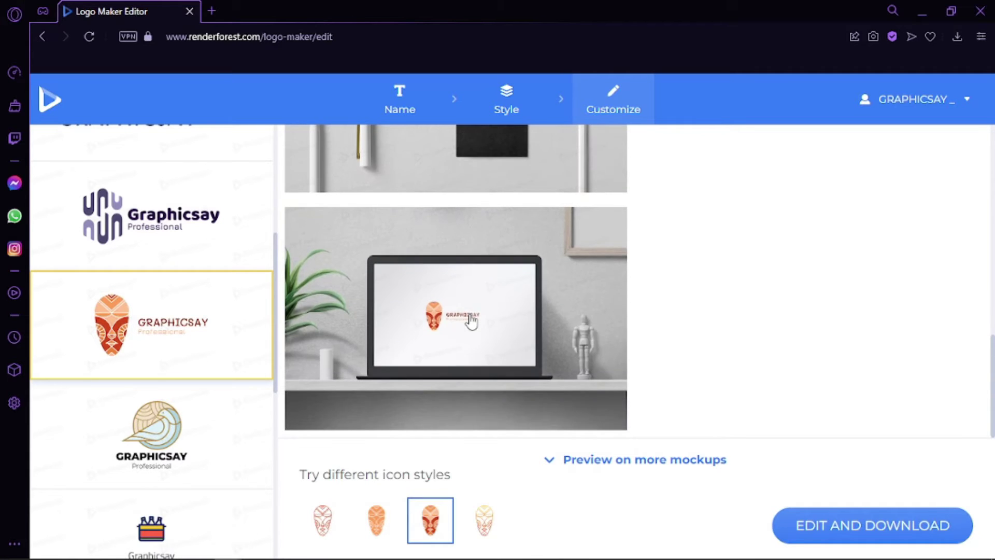
pyautogui.scroll(4, 471, 322)
pyautogui.scroll(8, 440, 282)
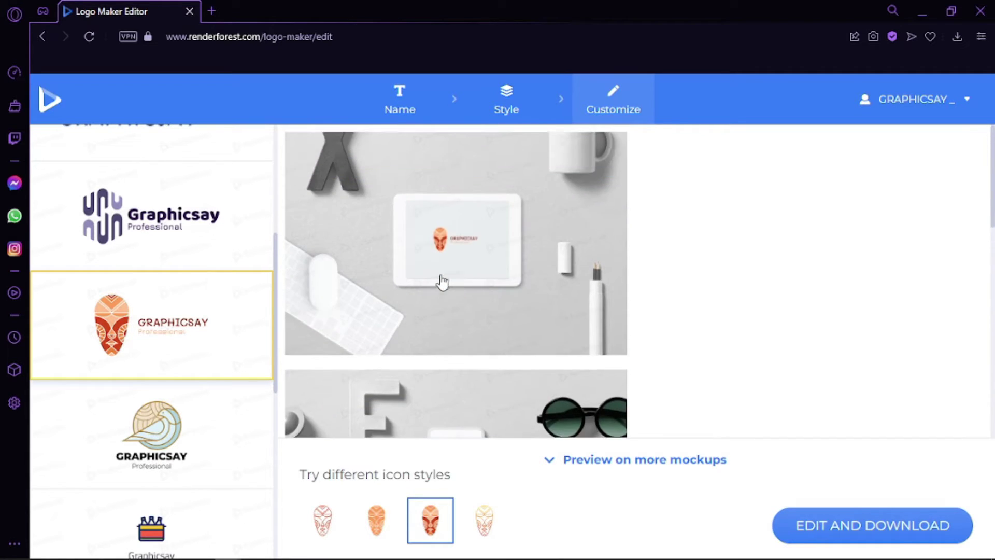
pyautogui.scroll(-6, 442, 283)
pyautogui.scroll(-6, 442, 282)
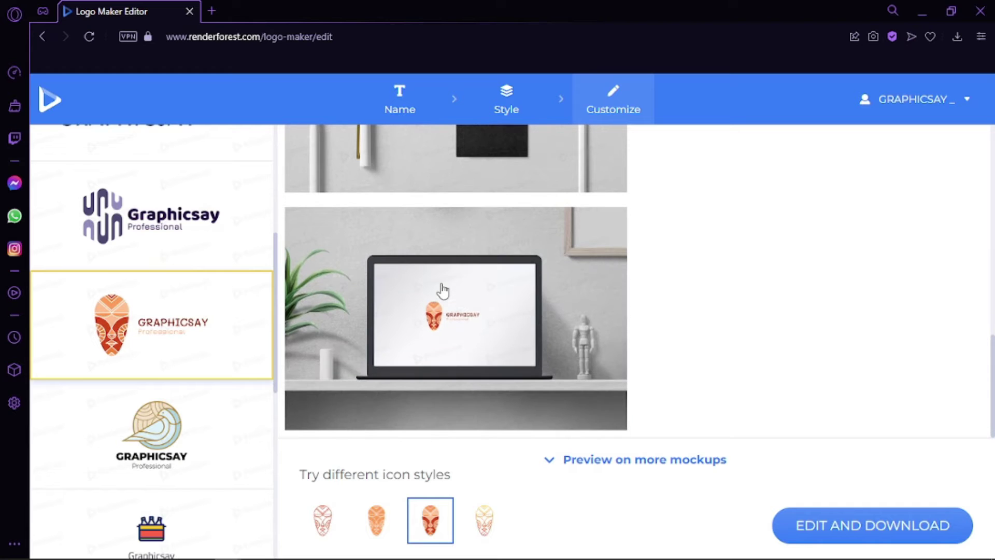
pyautogui.scroll(8, 442, 290)
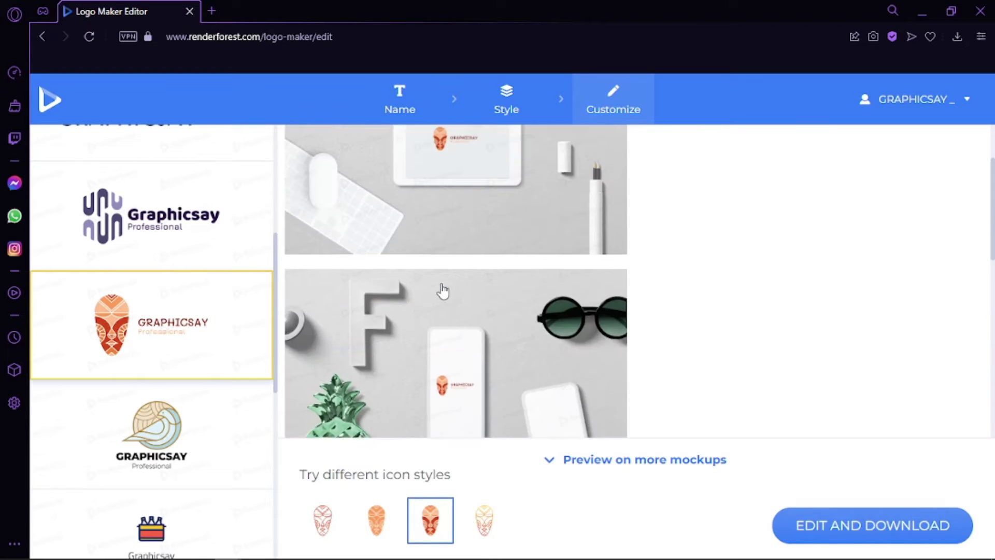
pyautogui.click(321, 518)
pyautogui.scroll(-3, 399, 351)
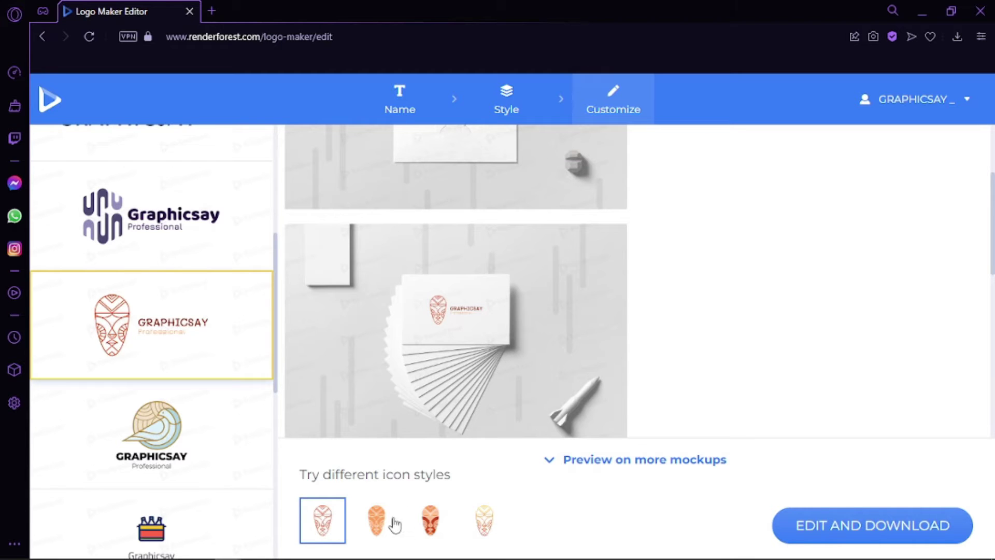
pyautogui.click(389, 523)
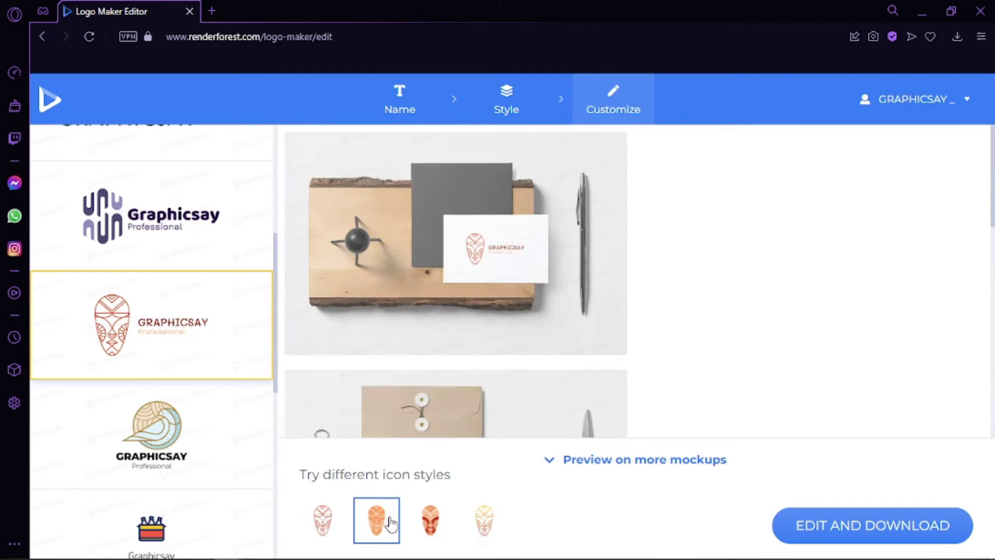
pyautogui.scroll(-3, 454, 372)
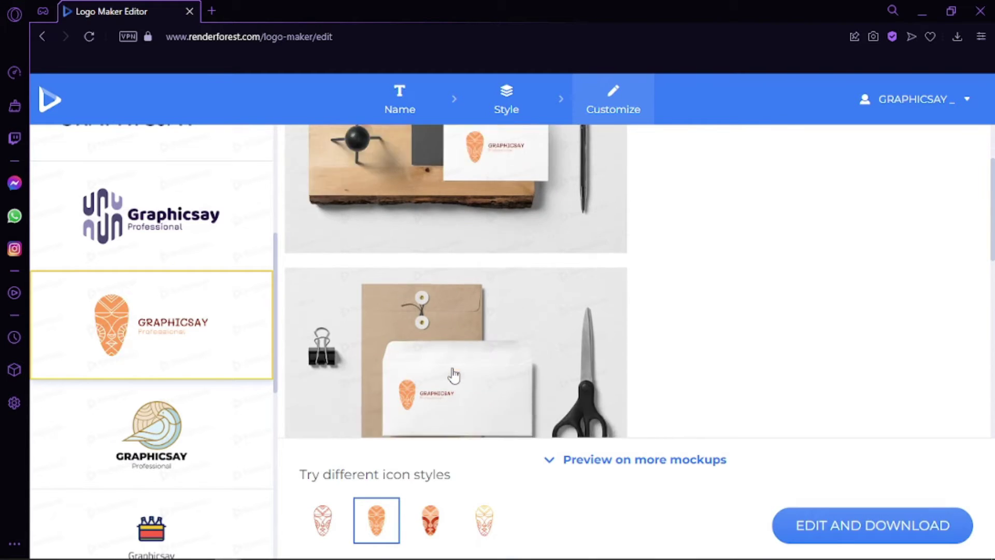
pyautogui.click(429, 519)
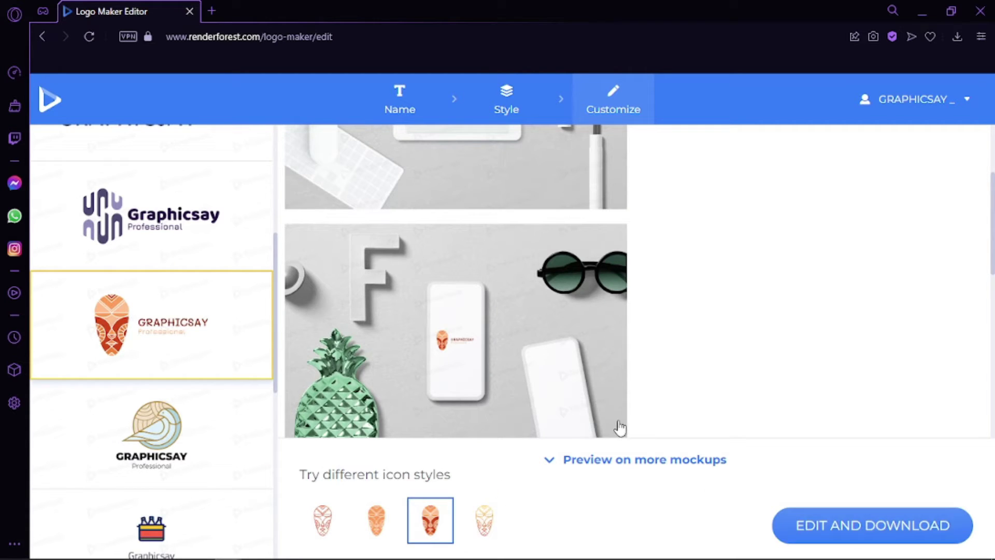
# - Show the logo on more mockups and preview the pale outline icon style
pyautogui.click(645, 461)
pyautogui.scroll(-3, 567, 411)
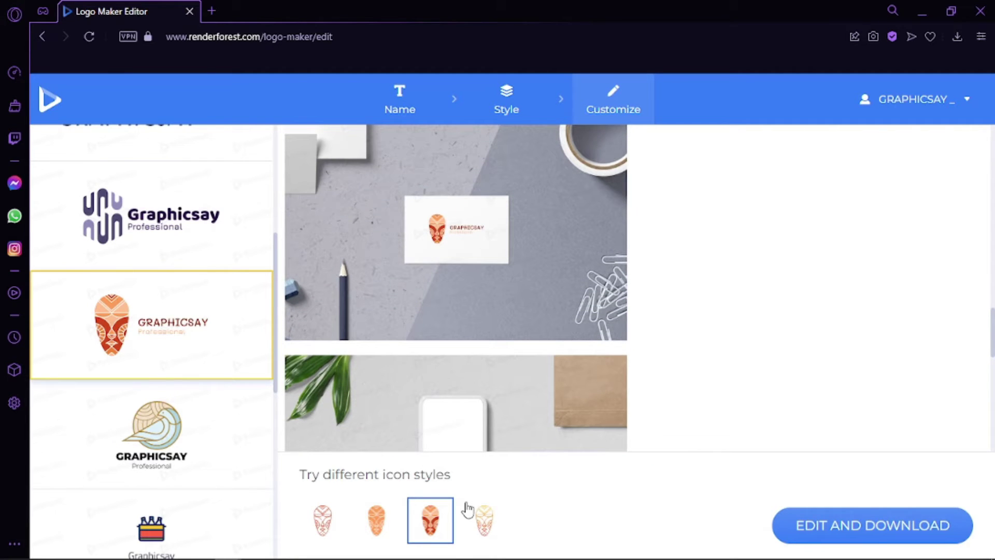
pyautogui.click(476, 524)
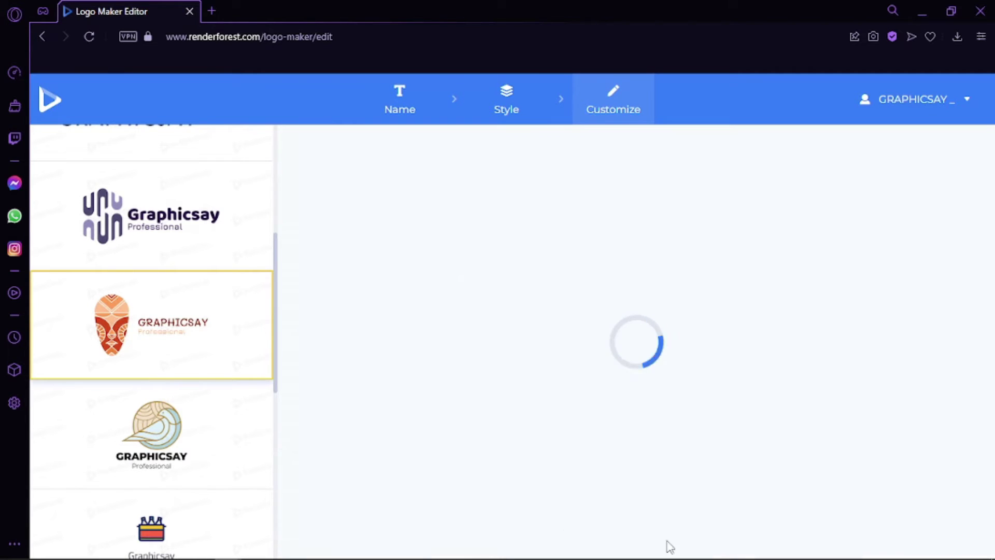
# - Keep the full-colour mask, open it for editing, and stack the mask above GRAPHICSAY
pyautogui.click(431, 523)
pyautogui.click(924, 533)
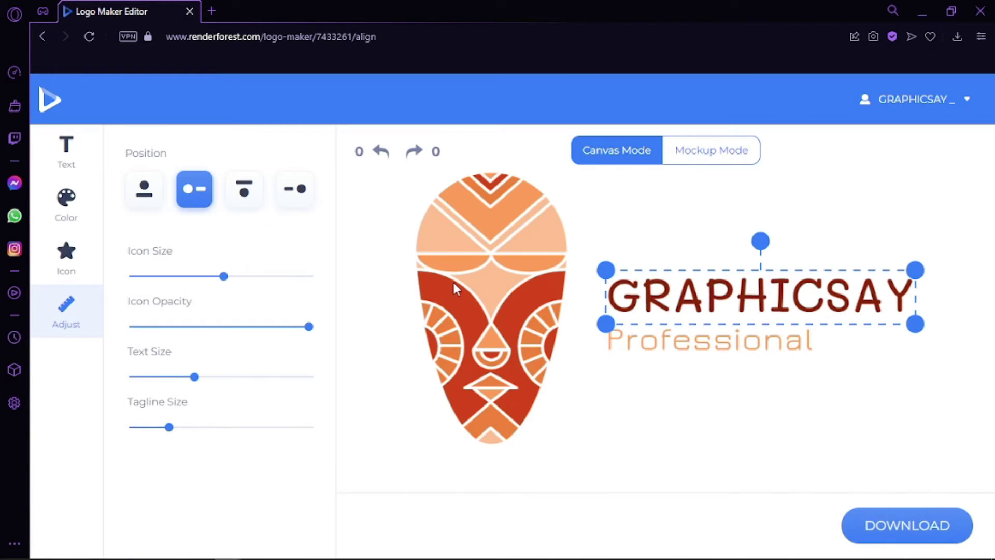
pyautogui.click(563, 386)
pyautogui.click(653, 284)
pyautogui.click(149, 207)
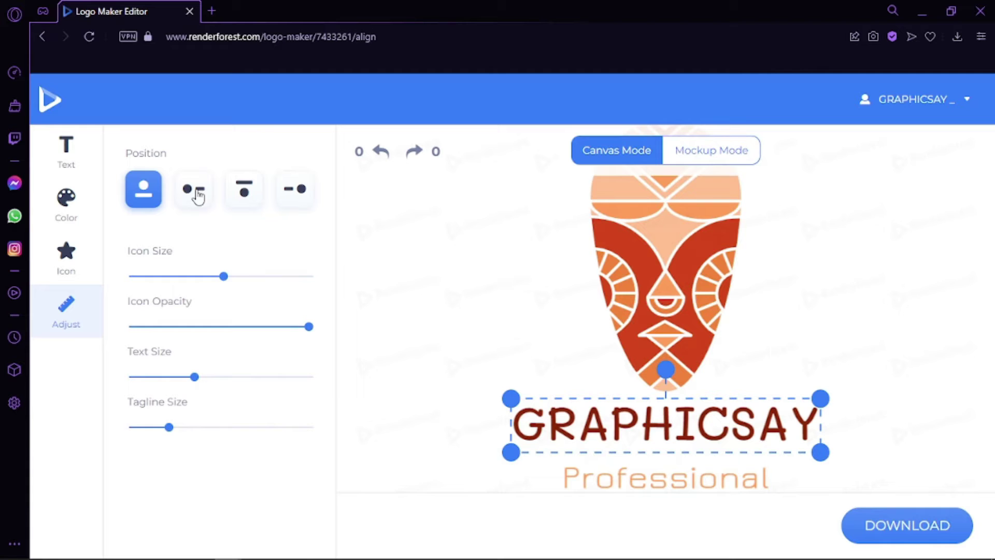
# - Look through the icon styles, then shrink the mask slightly with the Icon Size slider
pyautogui.click(75, 257)
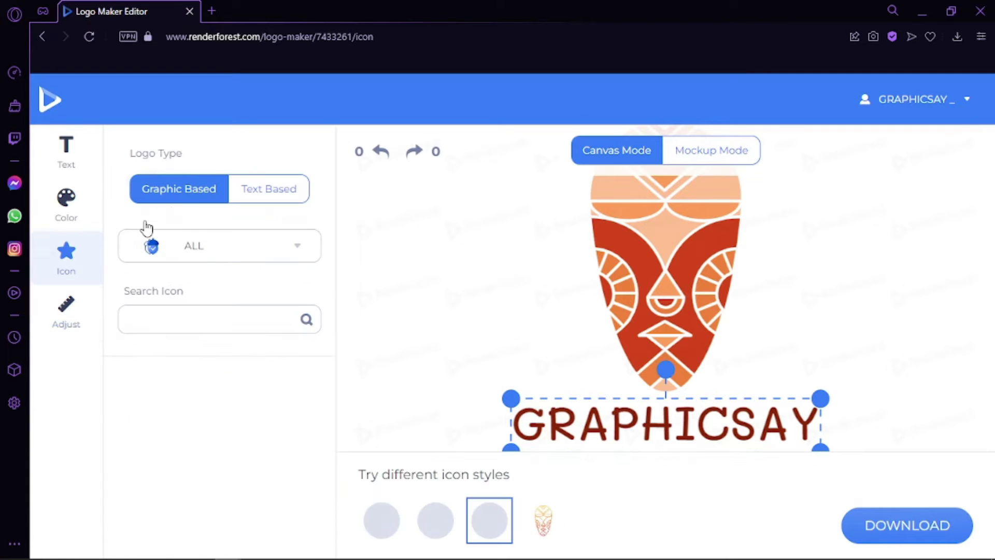
pyautogui.click(195, 254)
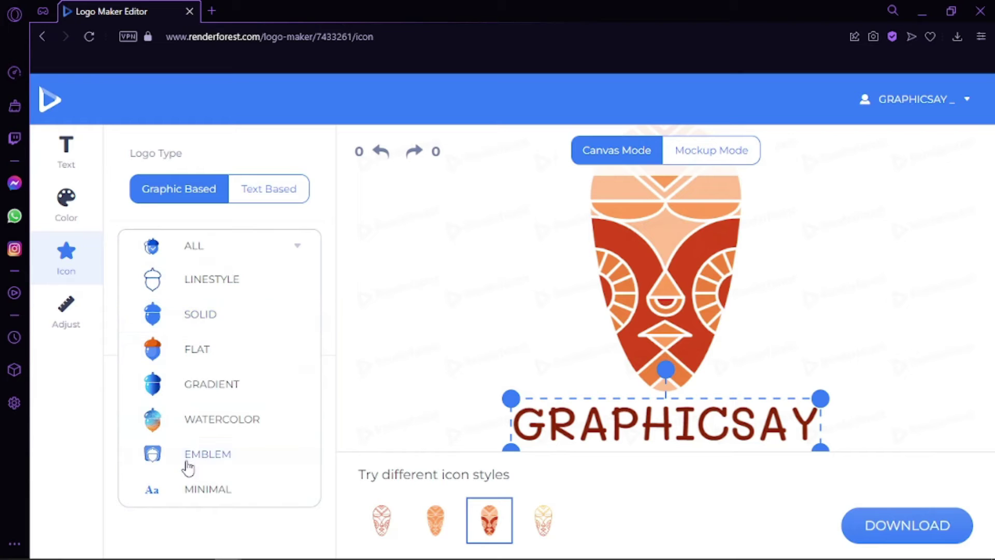
pyautogui.click(371, 215)
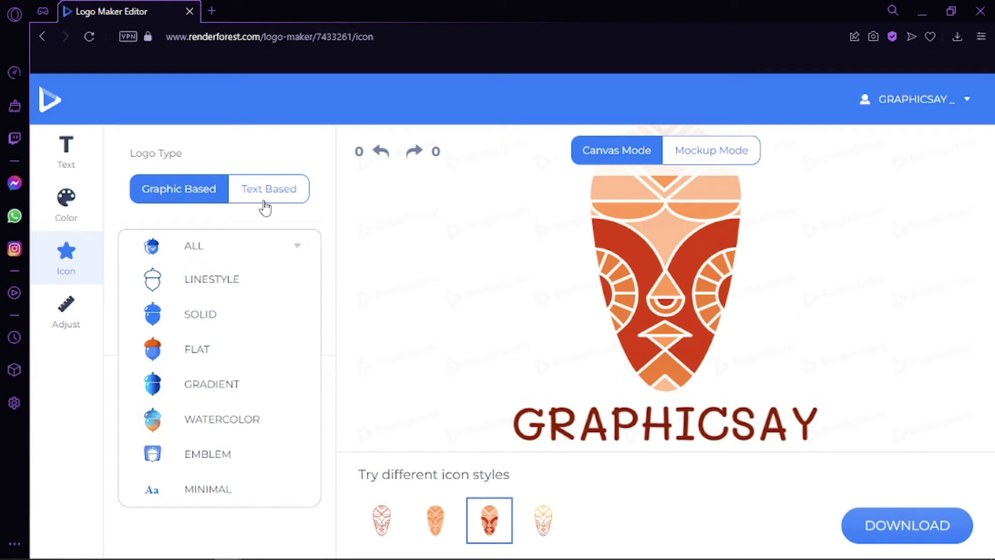
pyautogui.click(78, 301)
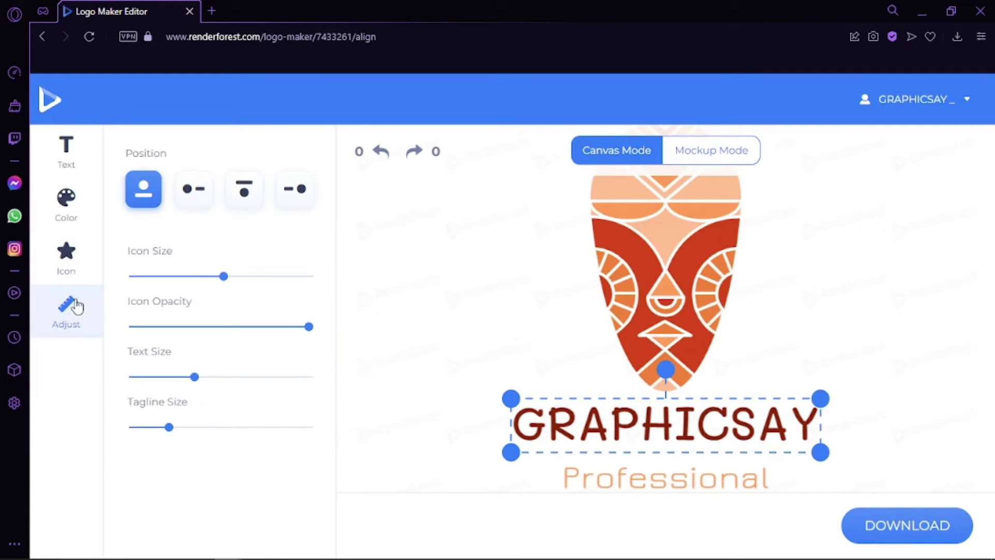
pyautogui.click(229, 279)
pyautogui.moveTo(231, 277); pyautogui.dragTo(224, 278)
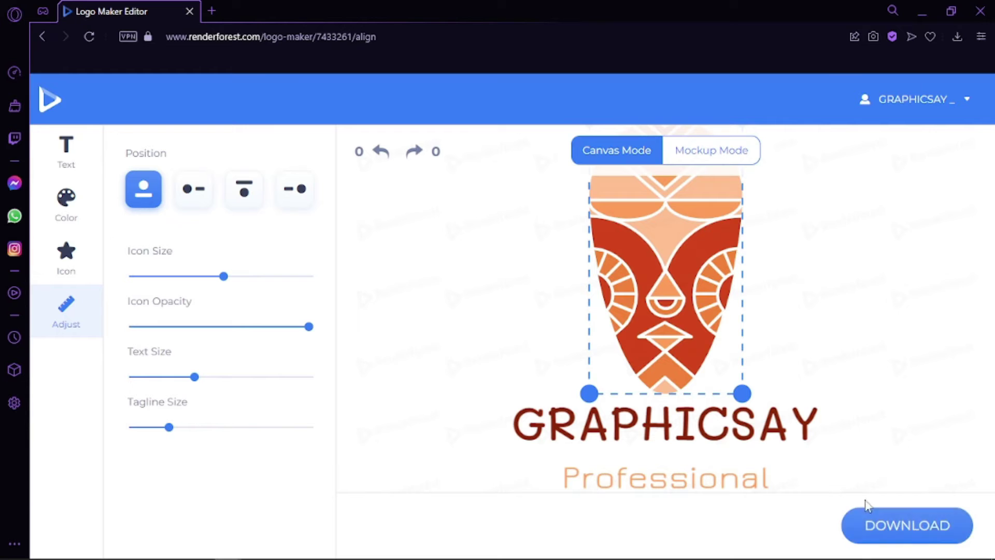
# - Choose the Free low-quality PNG download plan, close the offer, and return to the logo maker home
pyautogui.click(869, 521)
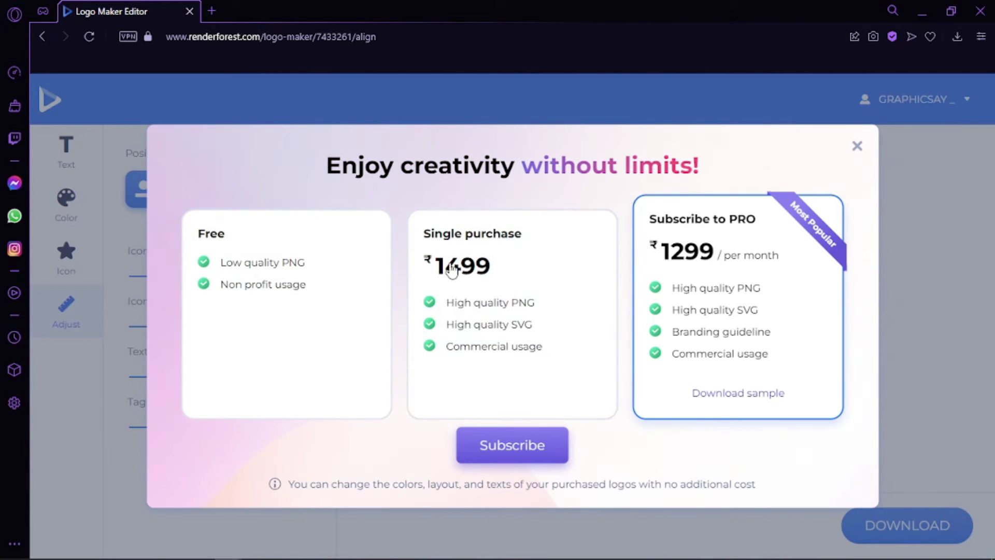
pyautogui.click(341, 315)
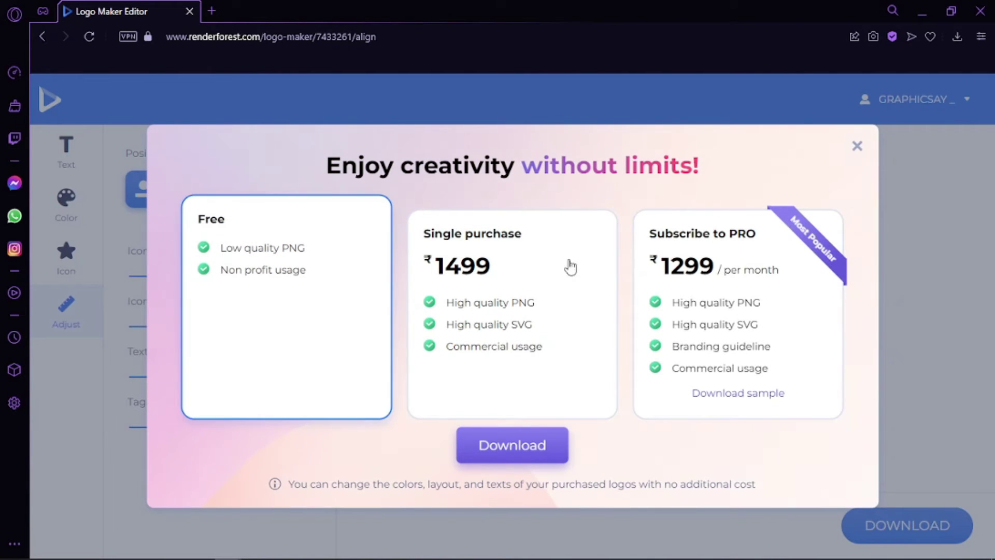
pyautogui.click(857, 146)
pyautogui.click(51, 99)
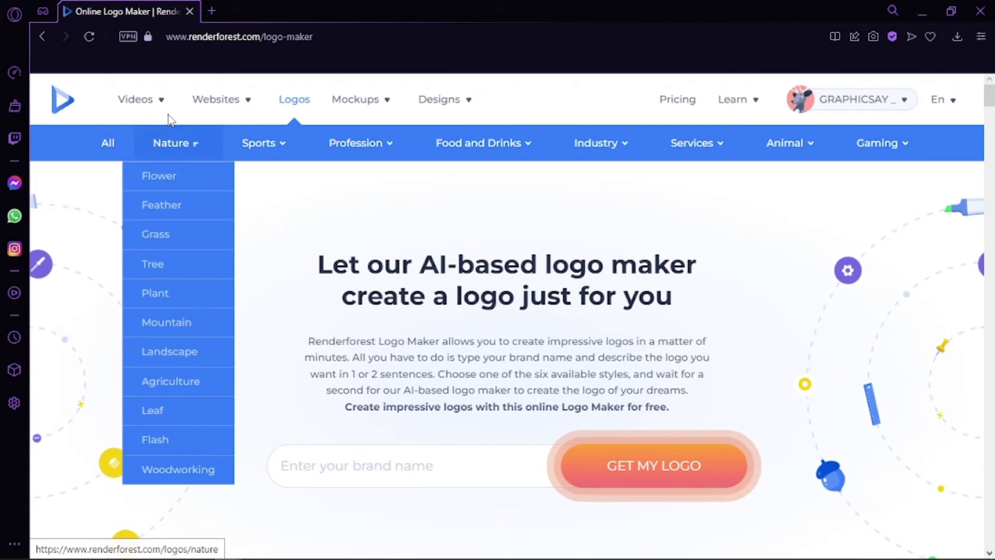
# - Browse the video templates list and expand all template tags
pyautogui.click(143, 150)
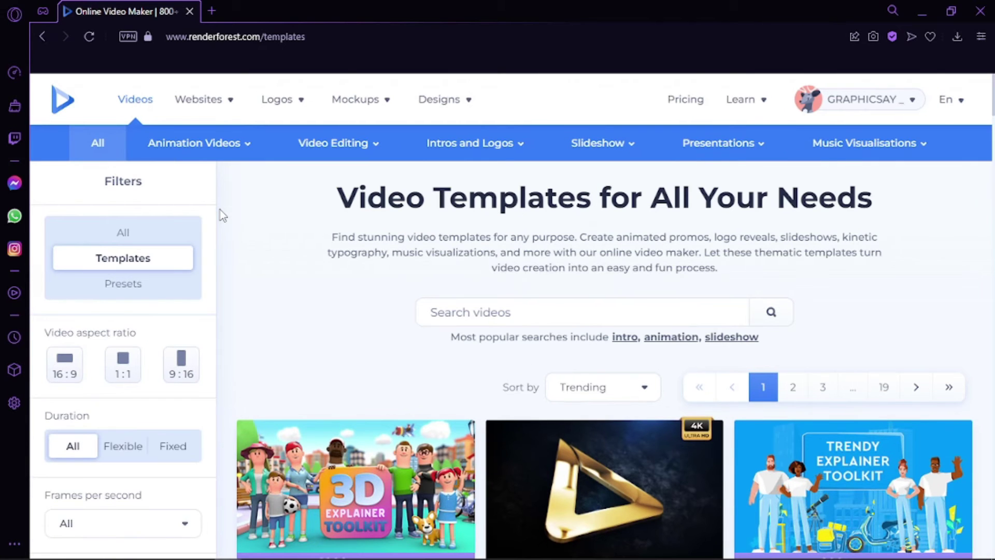
pyautogui.scroll(-2, 379, 237)
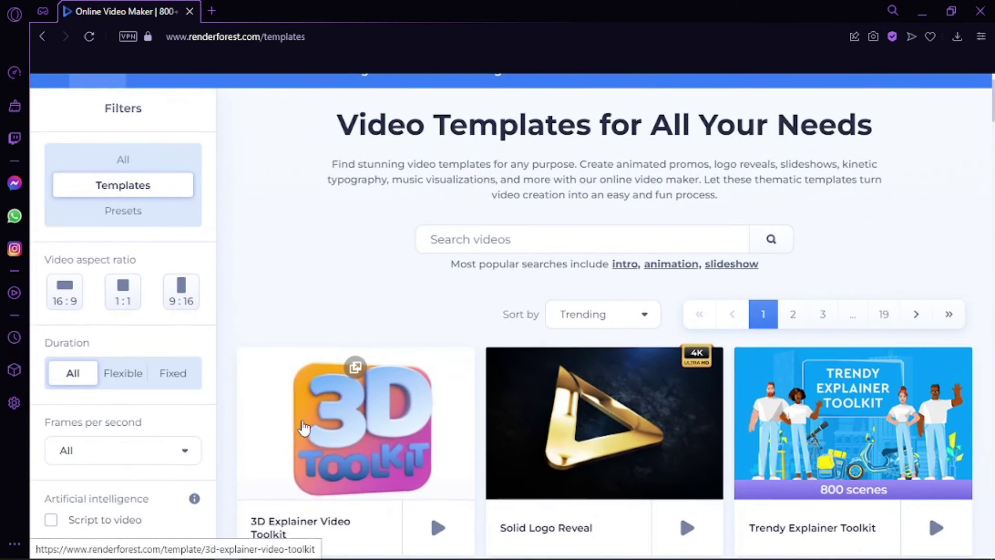
pyautogui.scroll(-5, 304, 426)
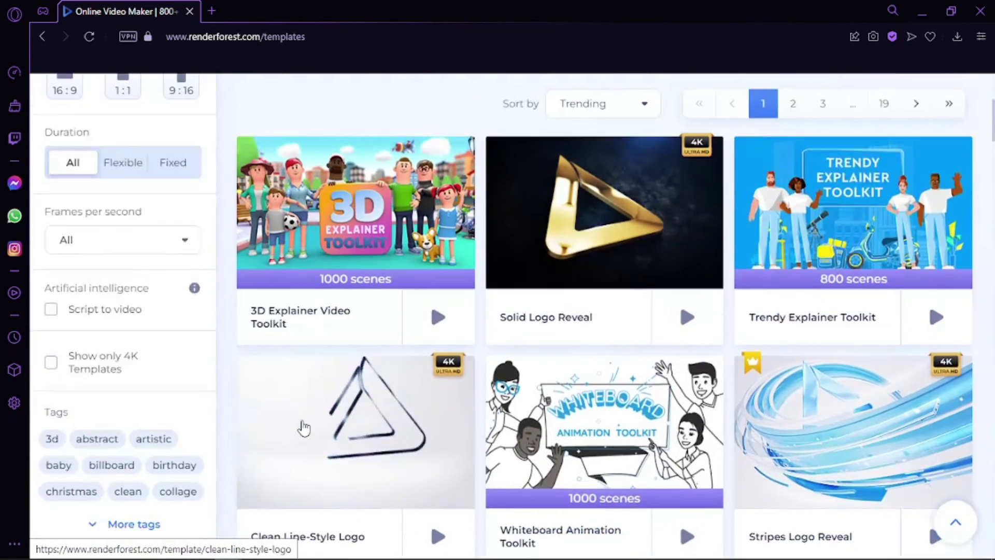
pyautogui.scroll(2, 304, 427)
pyautogui.scroll(-2, 258, 446)
pyautogui.scroll(-2, 258, 447)
pyautogui.click(135, 443)
pyautogui.scroll(-5, 134, 443)
pyautogui.scroll(-8, 134, 444)
pyautogui.scroll(16, 126, 378)
pyautogui.scroll(4, 138, 392)
pyautogui.scroll(-1, 306, 409)
pyautogui.scroll(-2, 306, 403)
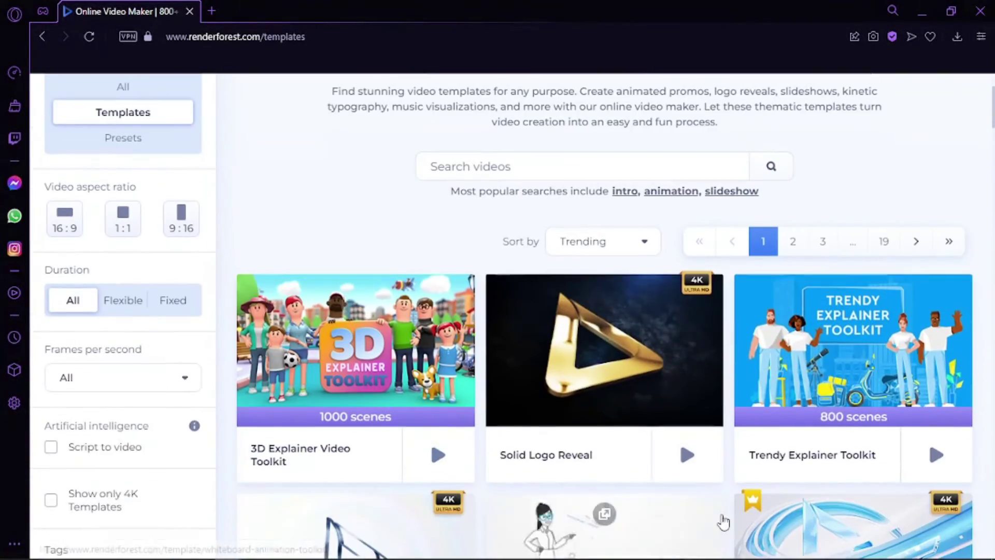
pyautogui.scroll(2, 210, 351)
pyautogui.scroll(1, 210, 351)
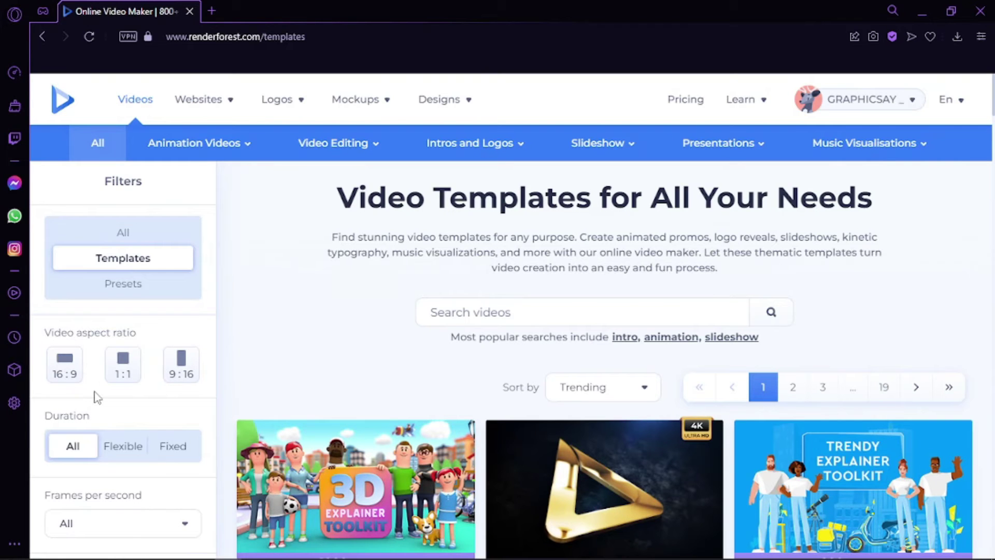
pyautogui.scroll(-3, 102, 414)
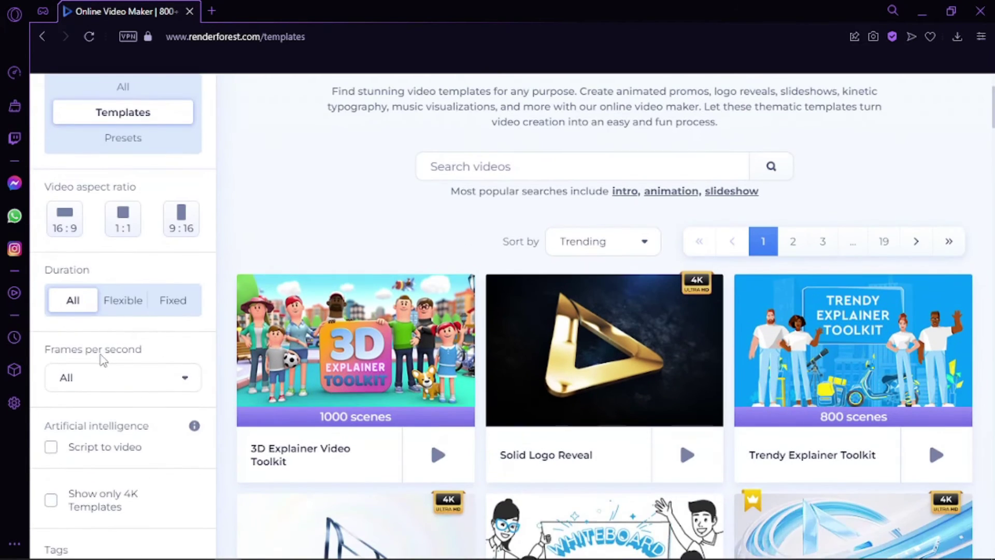
pyautogui.scroll(-2, 100, 355)
# - Check the frames-per-second filter options, then open the Clean Line-Style Logo template
pyautogui.click(152, 315)
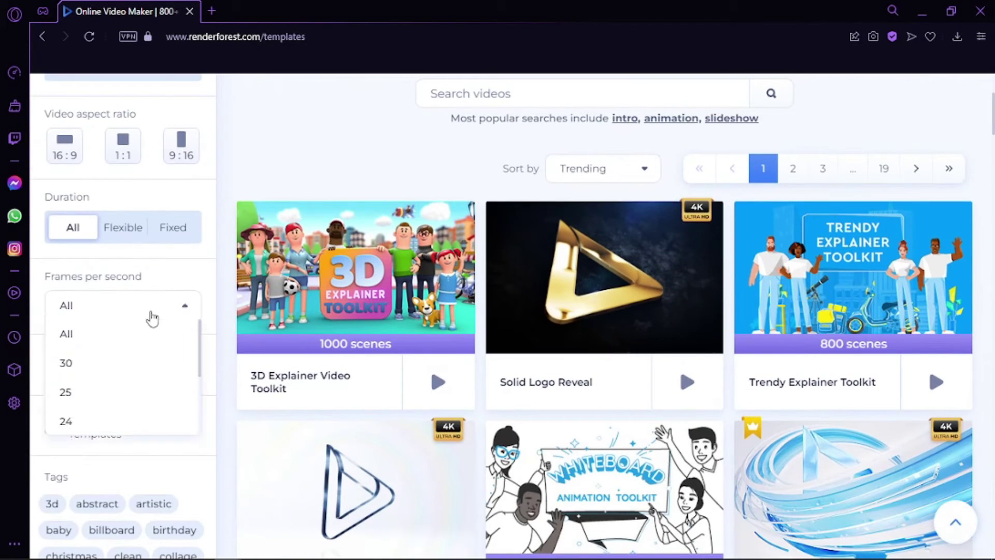
pyautogui.click(154, 309)
pyautogui.scroll(-4, 510, 353)
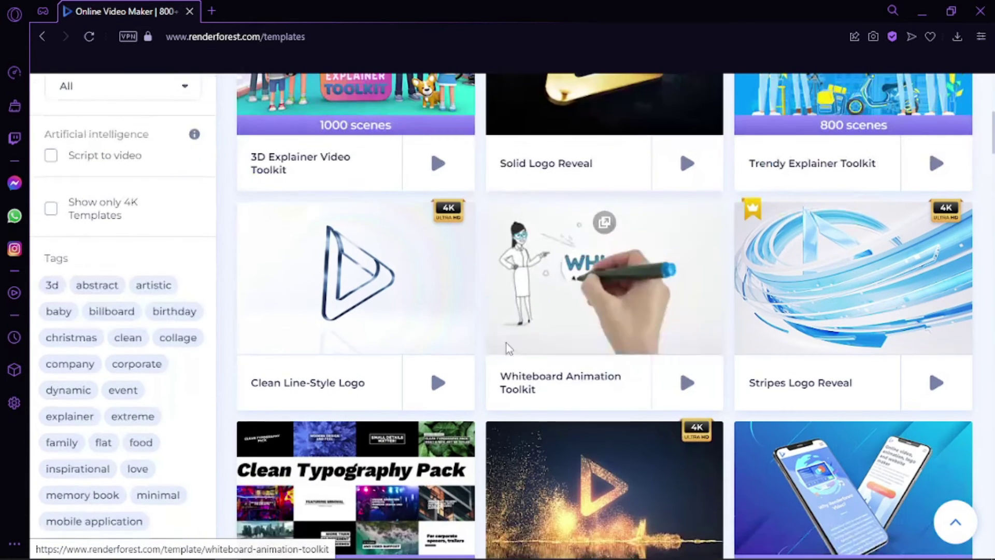
pyautogui.click(306, 282)
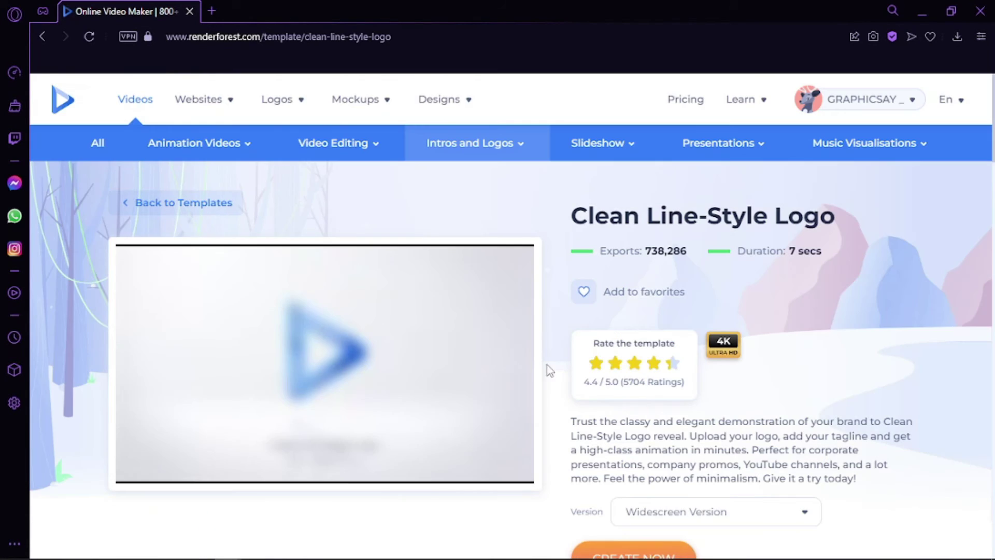
# - Scroll the Clean Line-Style Logo template page to review its details
pyautogui.scroll(-2, 596, 388)
pyautogui.scroll(1, 607, 393)
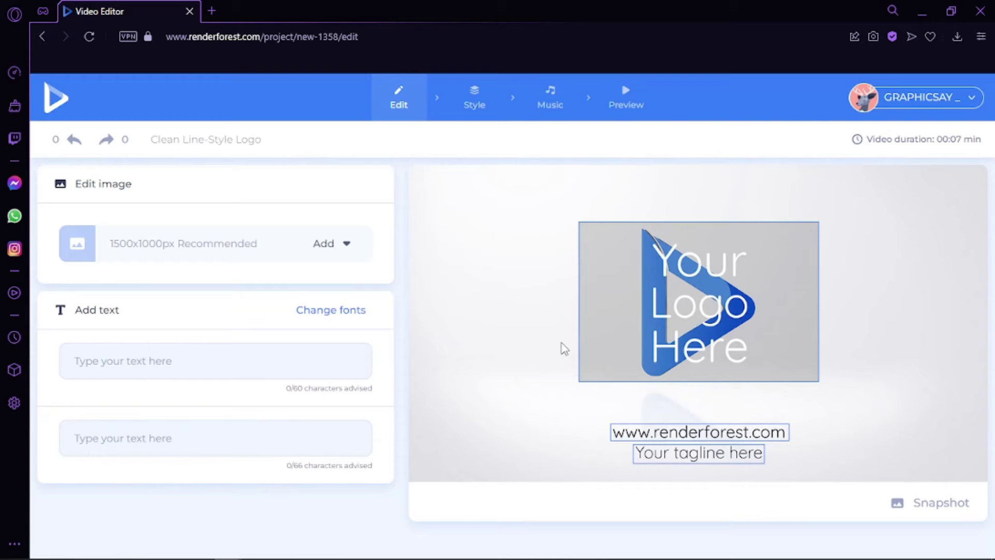
# - Replace the first text line's website placeholder with 'Graphicsay', leaving the logo image empty
pyautogui.click(719, 334)
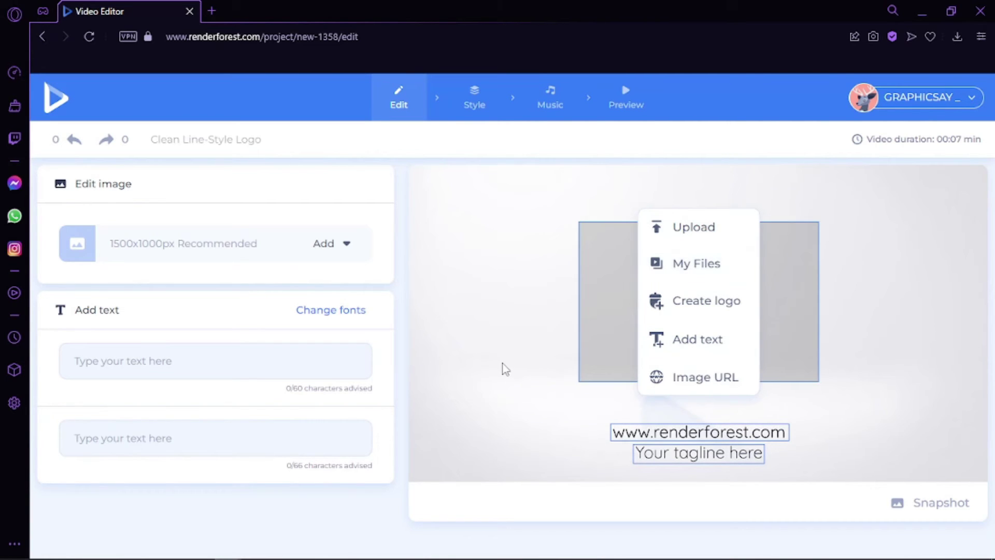
pyautogui.click(611, 355)
pyautogui.click(253, 370)
pyautogui.write('Graphicsay')
pyautogui.click(540, 345)
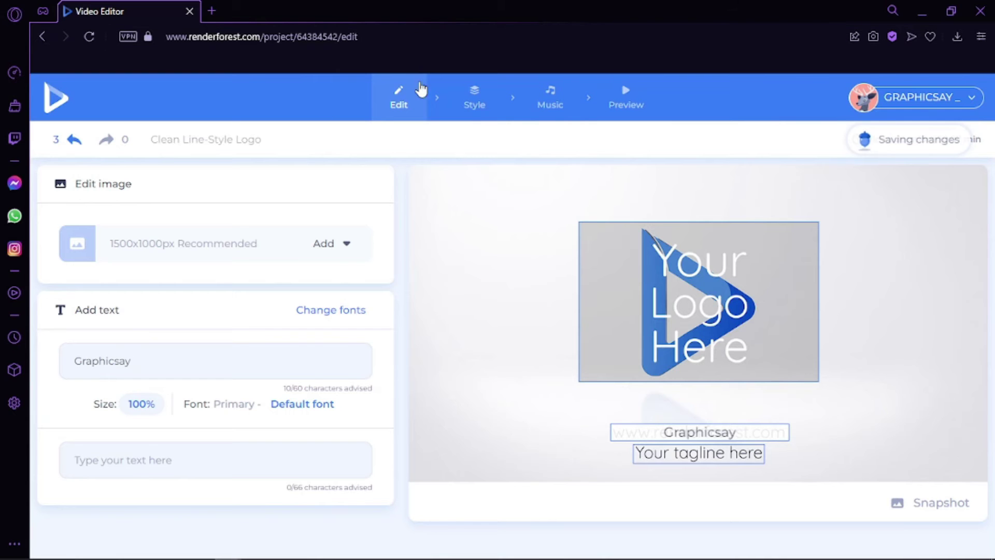
# - Apply the dark Look to the intro animation after a quick glance at the Font options
pyautogui.click(471, 101)
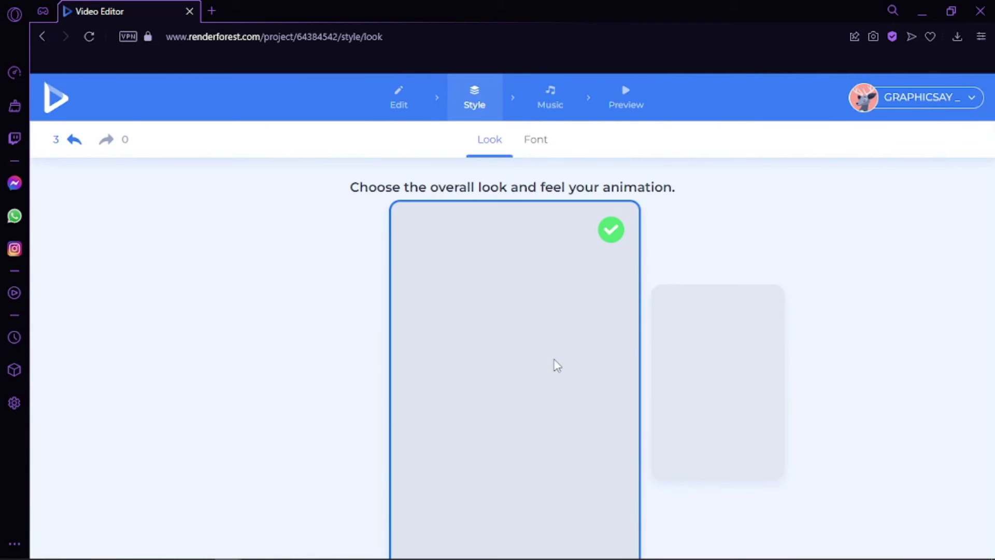
pyautogui.click(668, 371)
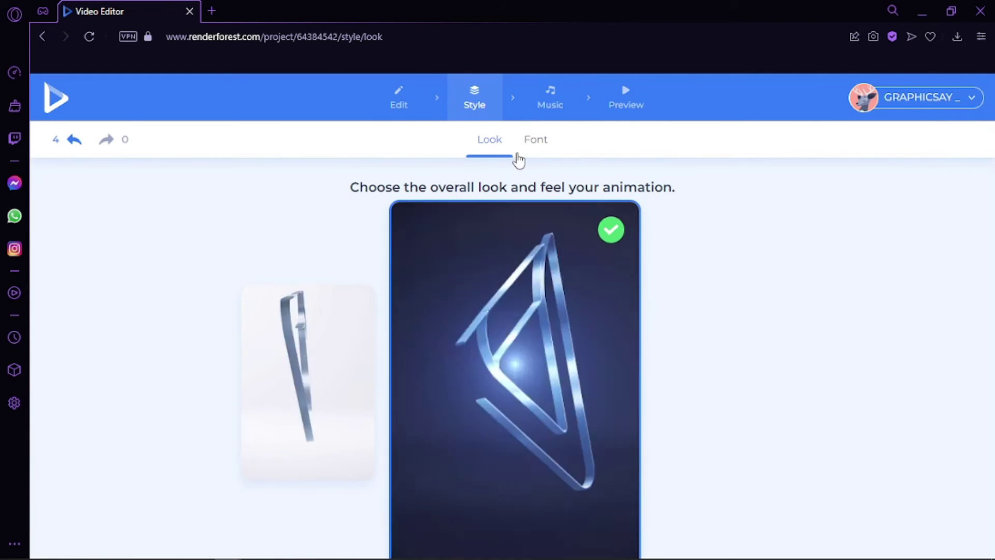
pyautogui.click(534, 147)
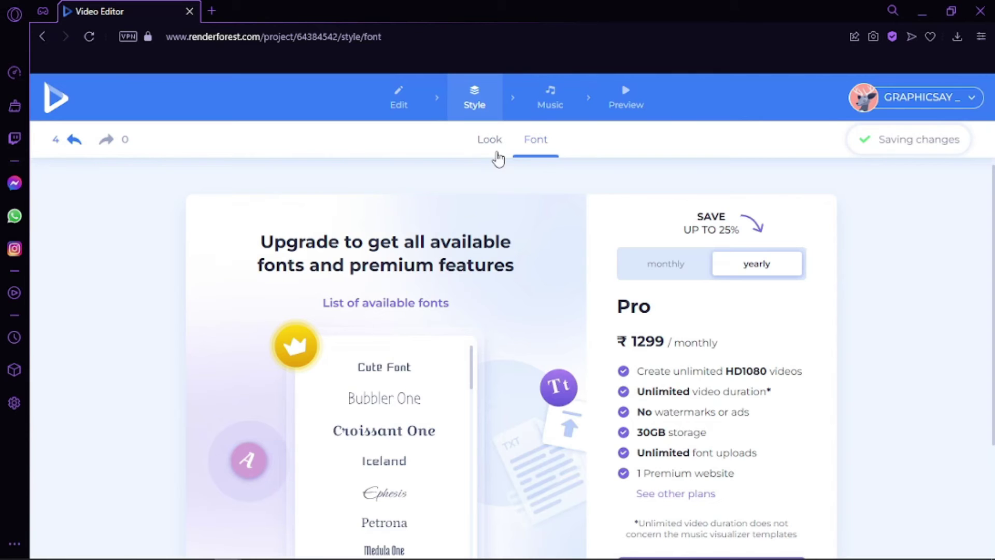
pyautogui.click(493, 146)
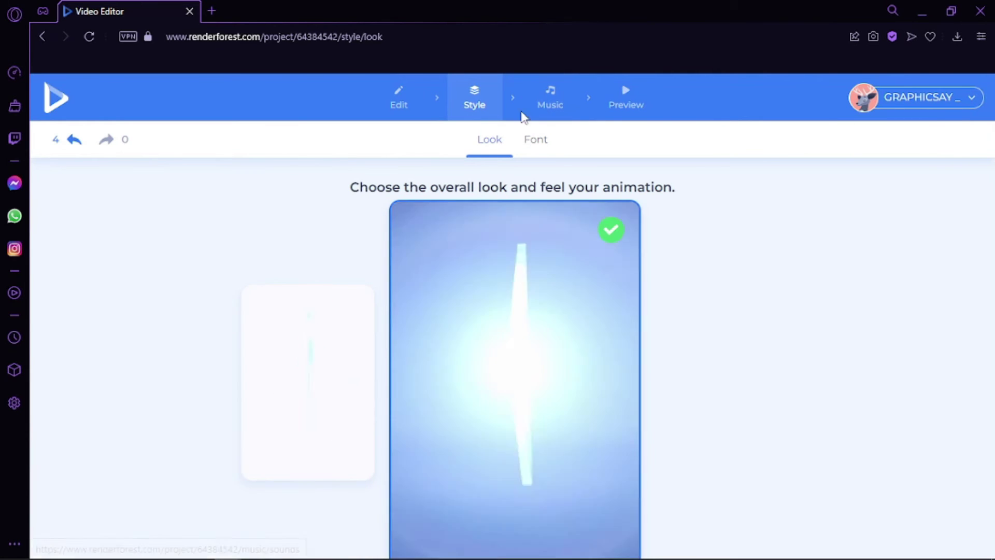
pyautogui.click(545, 101)
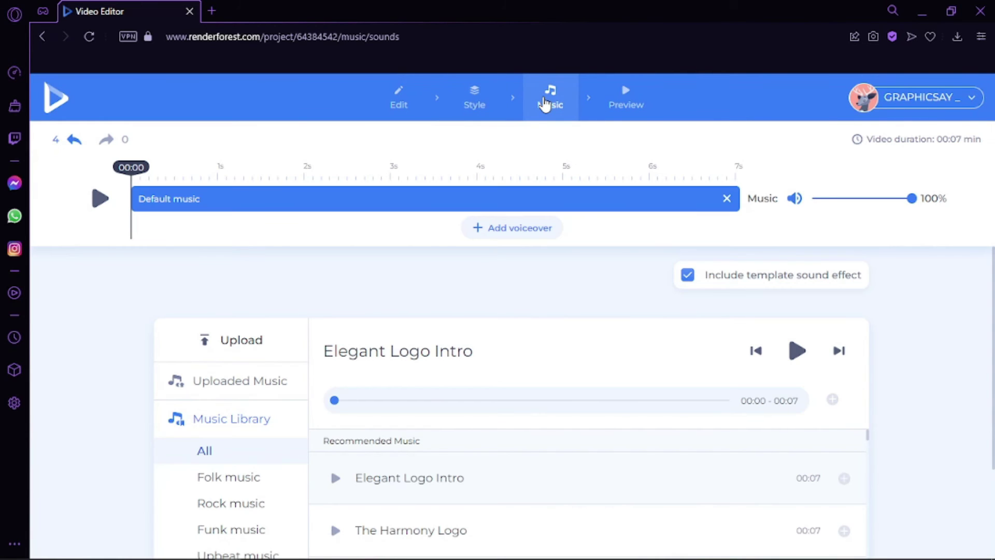
pyautogui.scroll(-1, 431, 267)
pyautogui.scroll(-1, 318, 388)
pyautogui.scroll(-1, 319, 389)
pyautogui.scroll(-1, 446, 363)
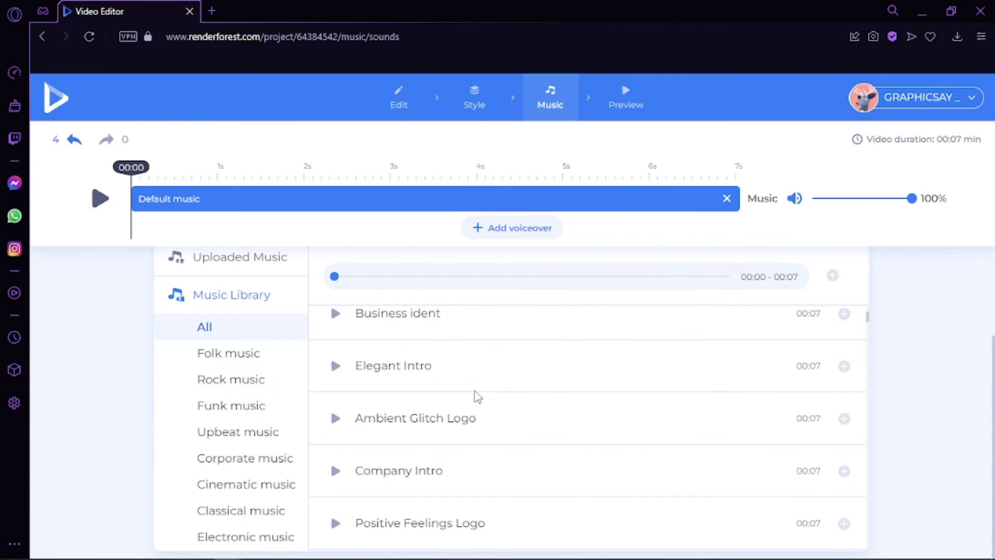
pyautogui.scroll(2, 477, 401)
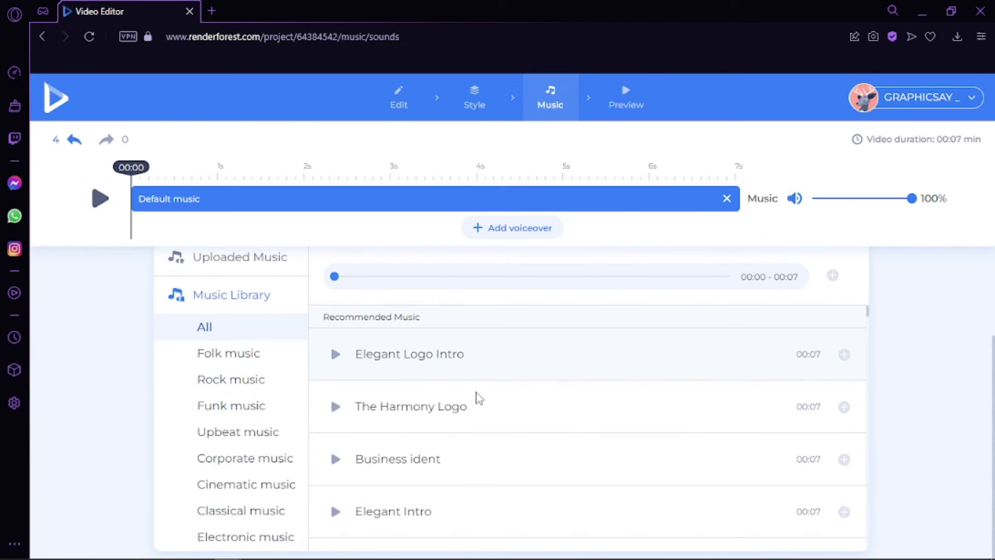
pyautogui.scroll(2, 459, 374)
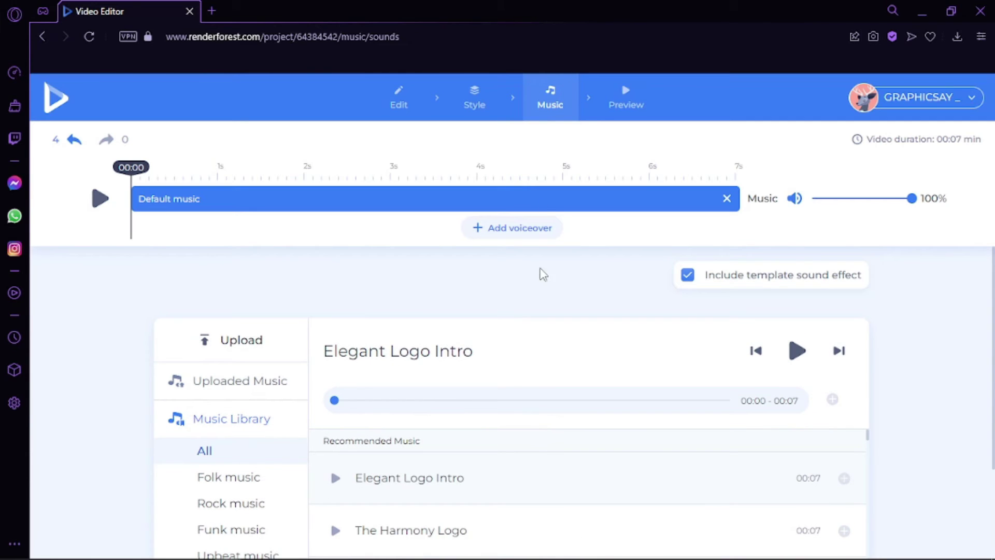
pyautogui.scroll(-2, 596, 395)
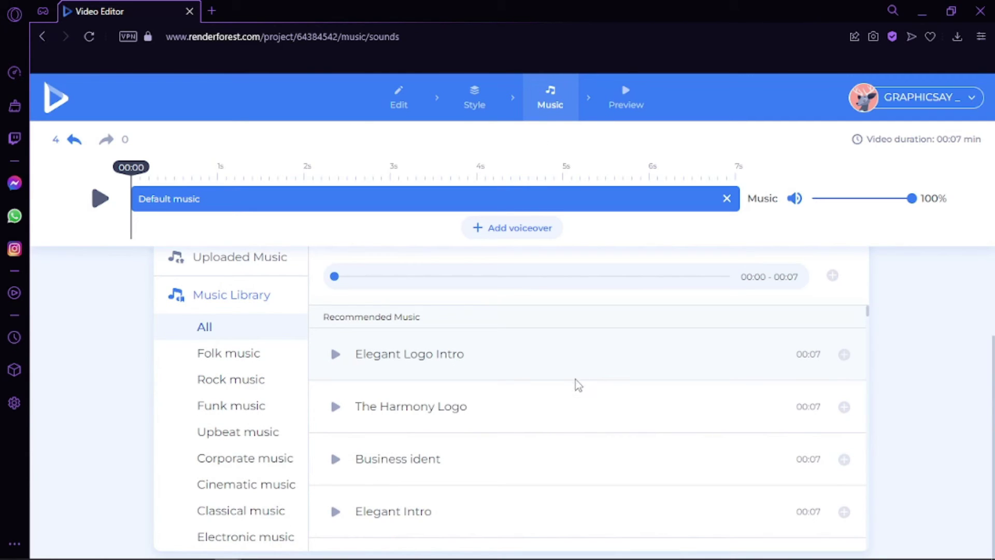
pyautogui.scroll(2, 575, 380)
pyautogui.scroll(-2, 772, 491)
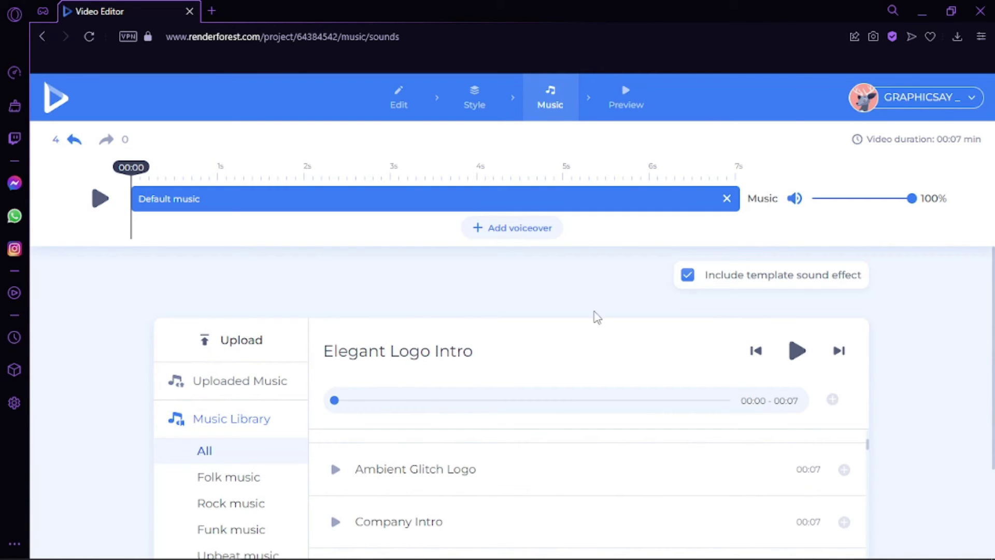
# - Listen to the first Text to Speech sample voice, then dismiss the subscription offer
pyautogui.click(523, 231)
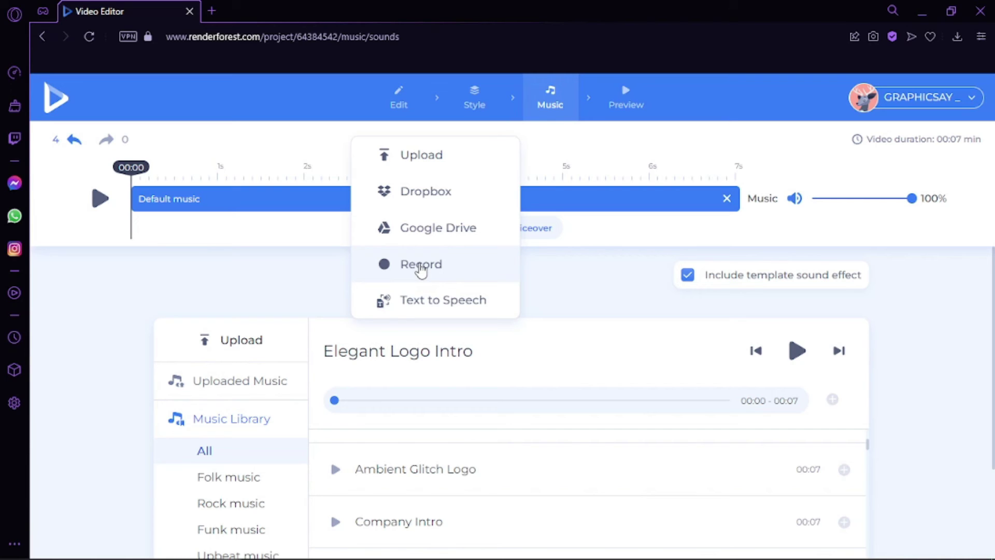
pyautogui.click(406, 300)
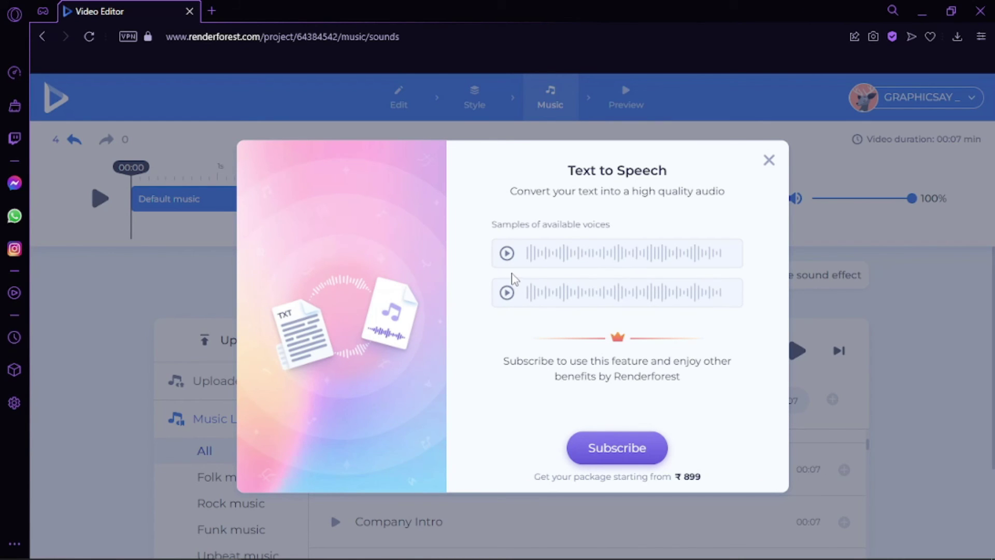
pyautogui.click(507, 253)
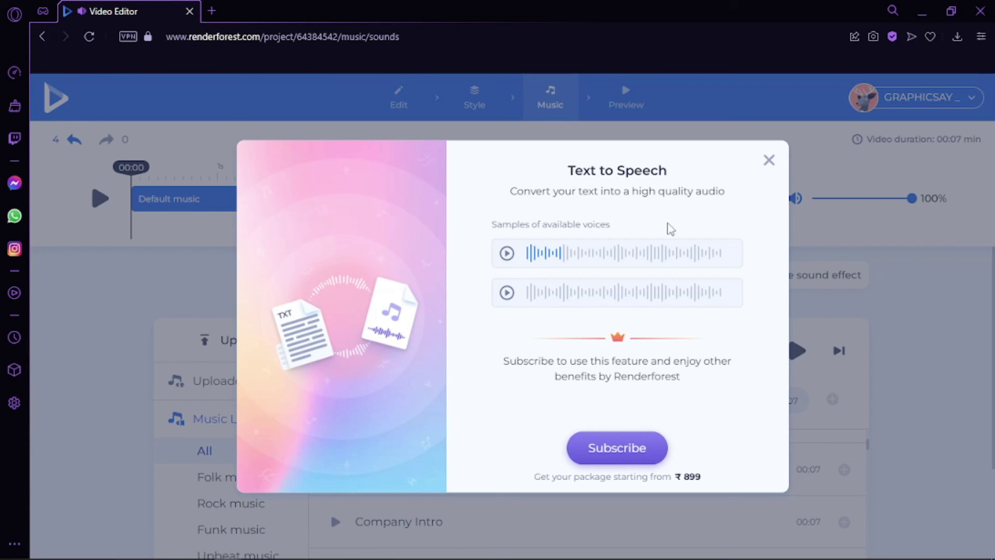
pyautogui.click(769, 161)
# - Skip the missing-logo warning and start a free Fast Preview render of the video
pyautogui.click(625, 111)
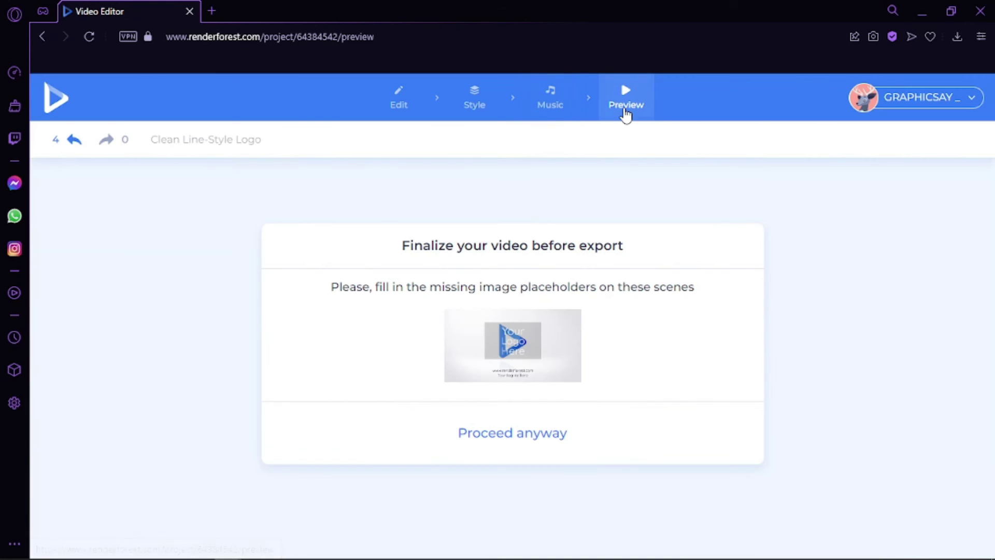
pyautogui.click(531, 431)
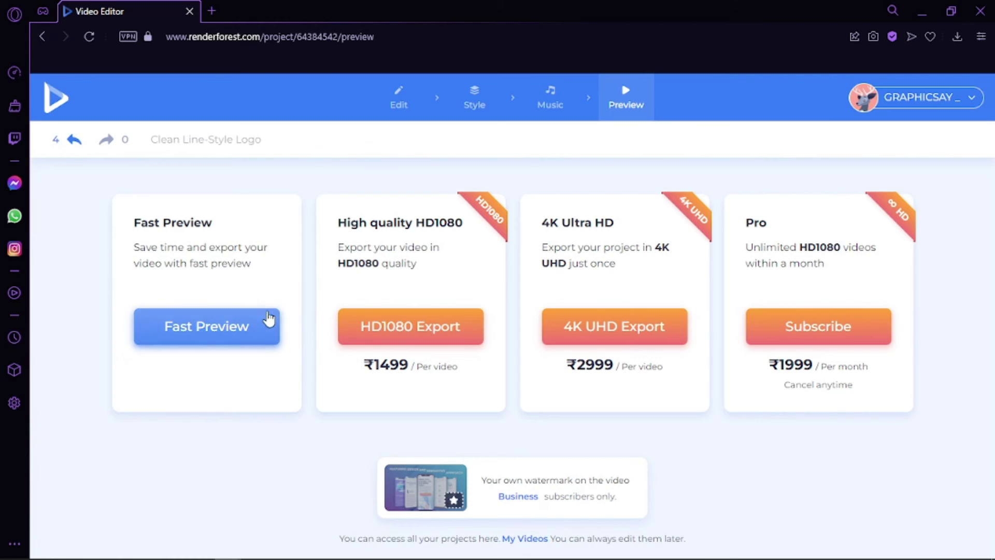
pyautogui.click(266, 318)
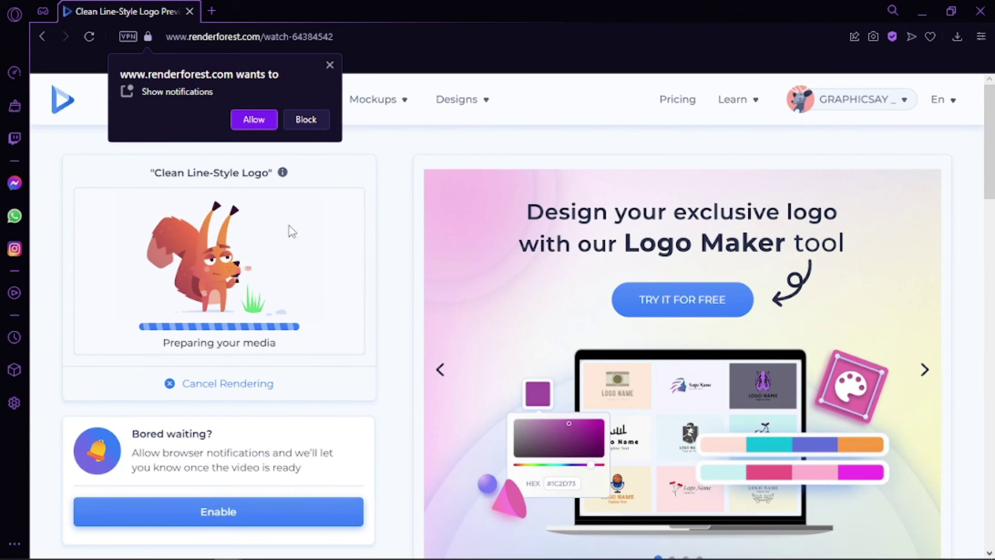
# - Dismiss the browser notification request and wait for the 7-second 360p preview to finish
pyautogui.click(330, 65)
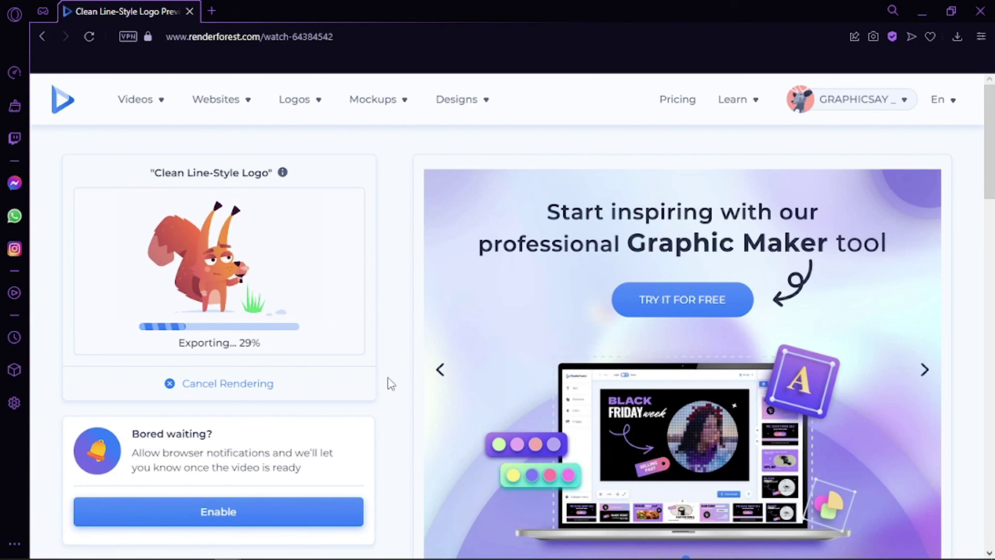
pyautogui.scroll(-4, 389, 378)
pyautogui.scroll(4, 390, 383)
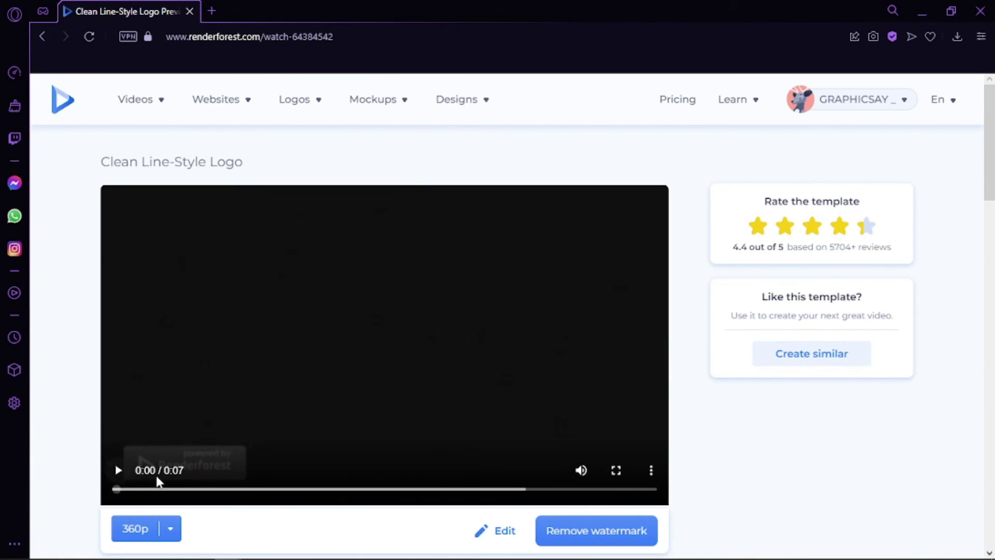
pyautogui.scroll(-4, 284, 470)
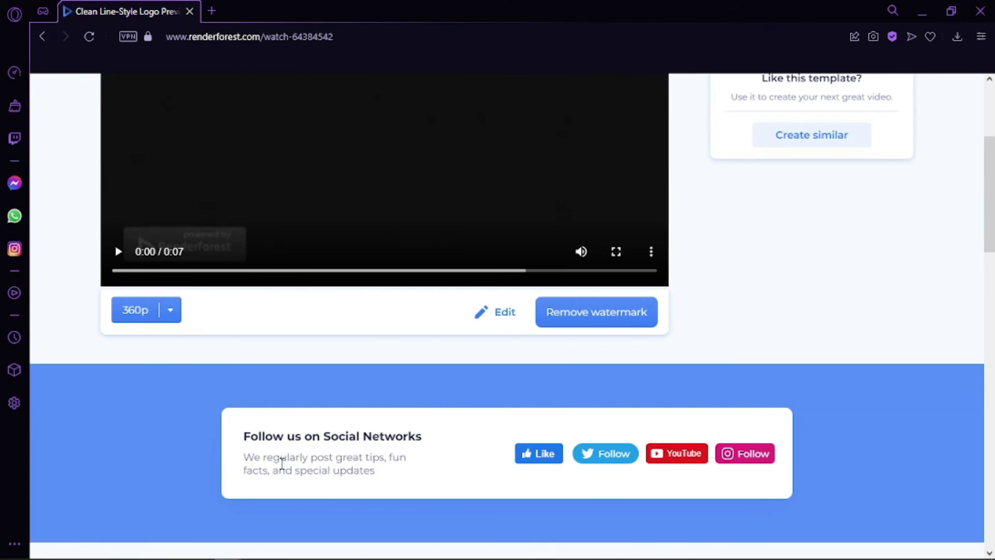
pyautogui.scroll(4, 282, 463)
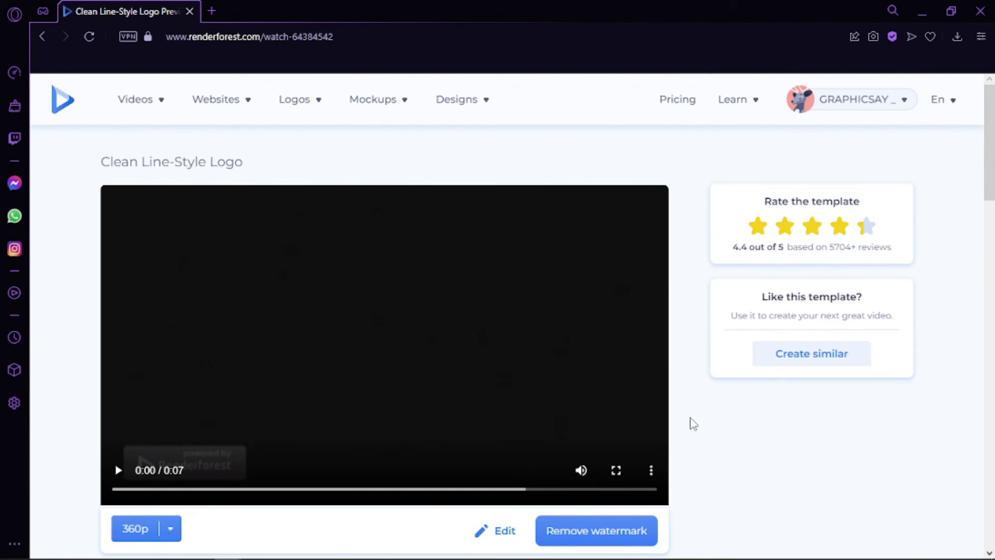